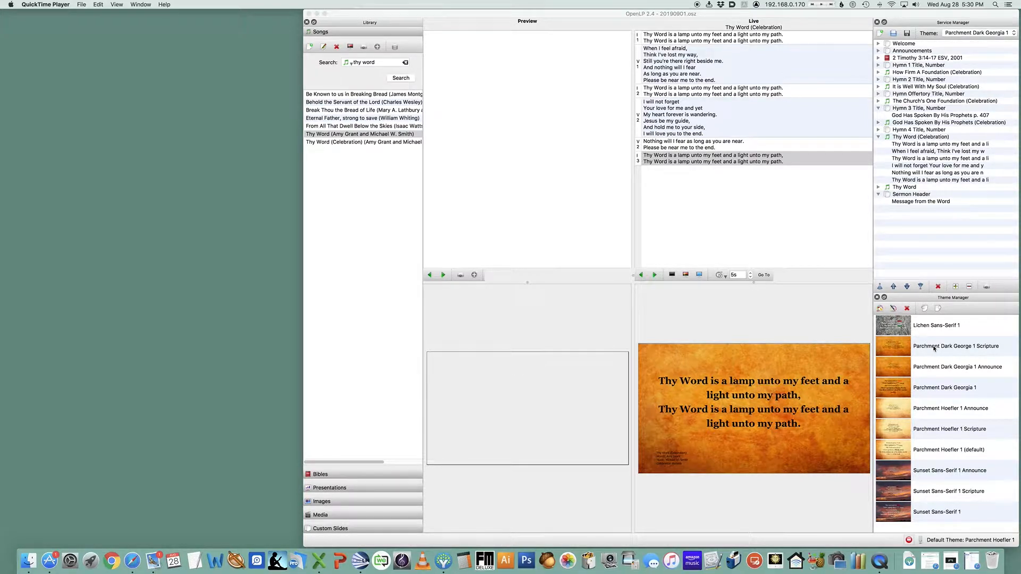
# - Make a copy of the Parchment Dark Georgia 1 theme and name it Water Georgia 1
pyautogui.click(939, 389)
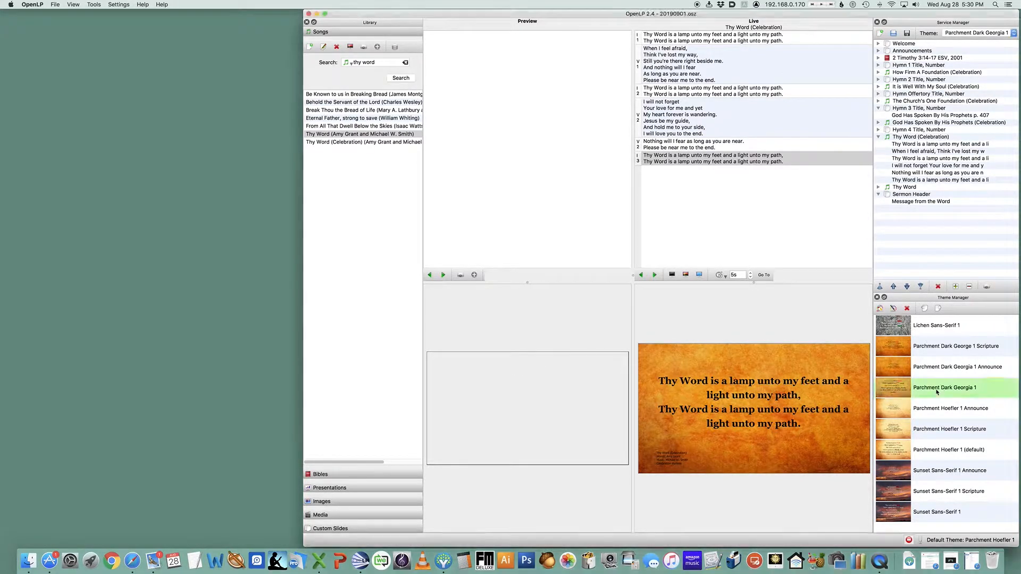
pyautogui.rightClick(940, 389)
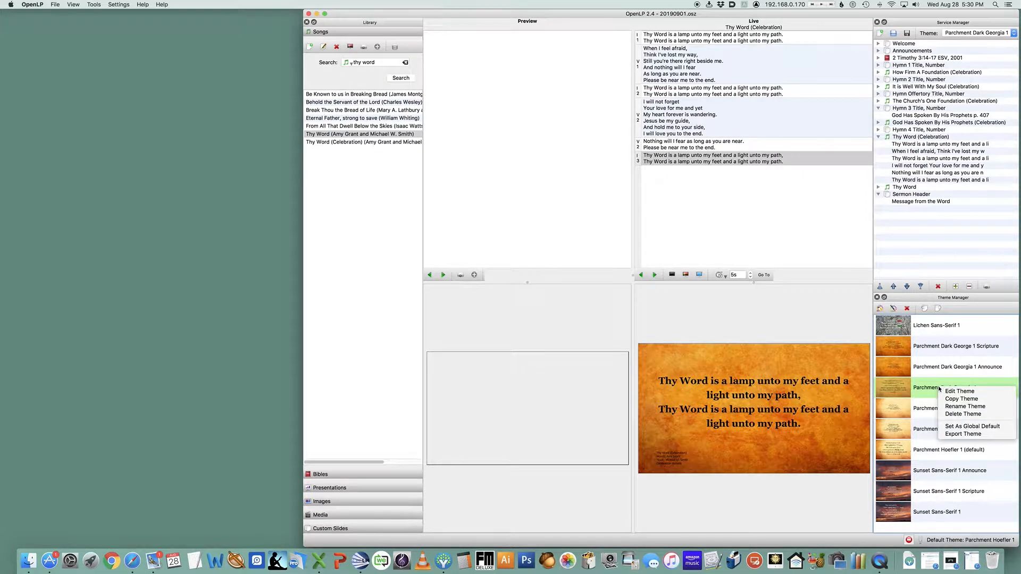
pyautogui.click(963, 399)
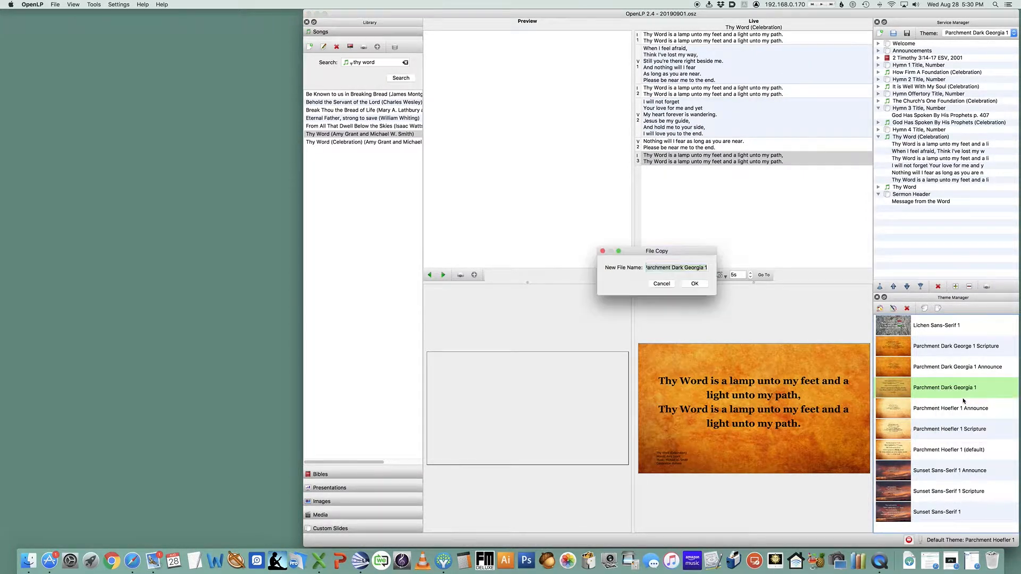
pyautogui.click(661, 269)
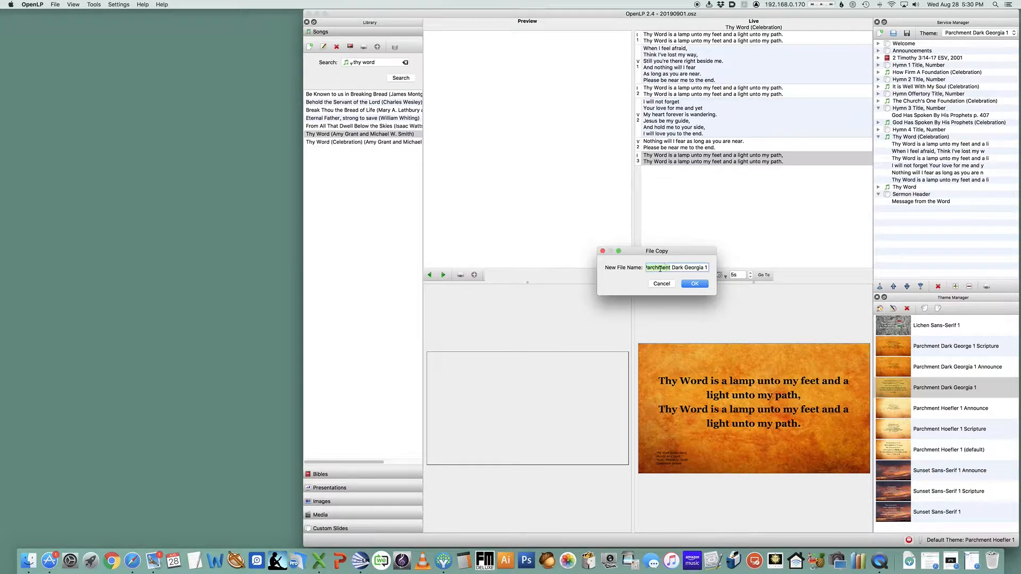
pyautogui.write('Copy of Water')
pyautogui.moveTo(665, 268); pyautogui.dragTo(601, 264)
pyautogui.press('BackSpace')
pyautogui.doubleClick(666, 268)
pyautogui.press('BackSpace')
pyautogui.press('BackSpace')
pyautogui.click(695, 284)
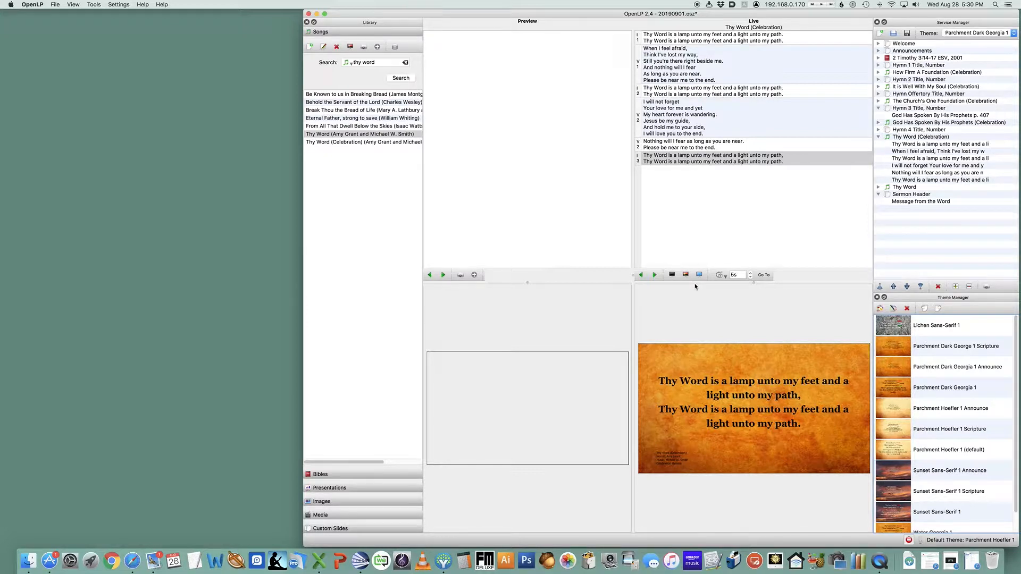
# - Start editing the Water Georgia 1 theme and bring up the file chooser for its background image
pyautogui.scroll(-1, 947, 494)
pyautogui.click(930, 512)
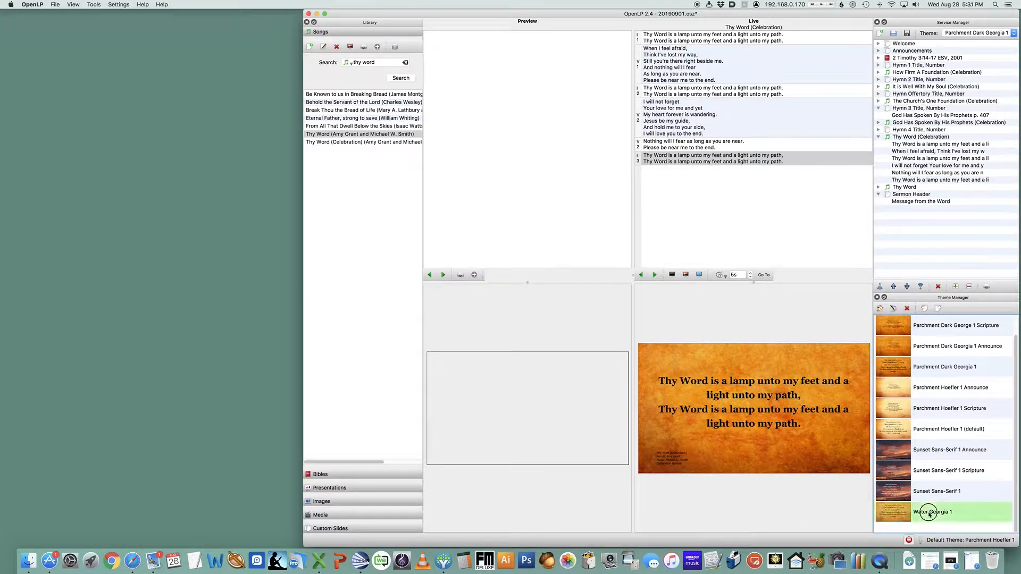
pyautogui.rightClick(931, 513)
pyautogui.click(948, 463)
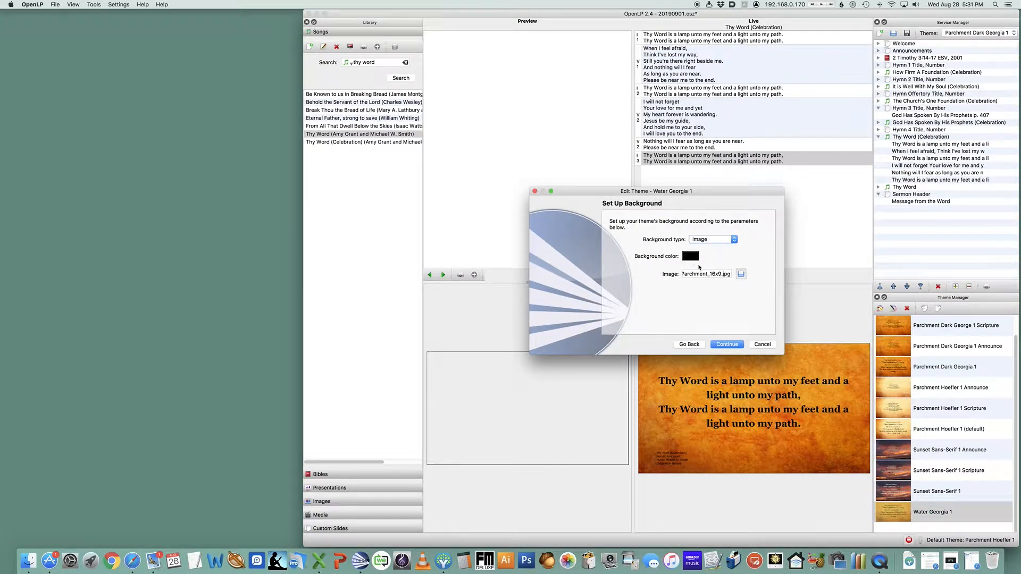
pyautogui.click(743, 276)
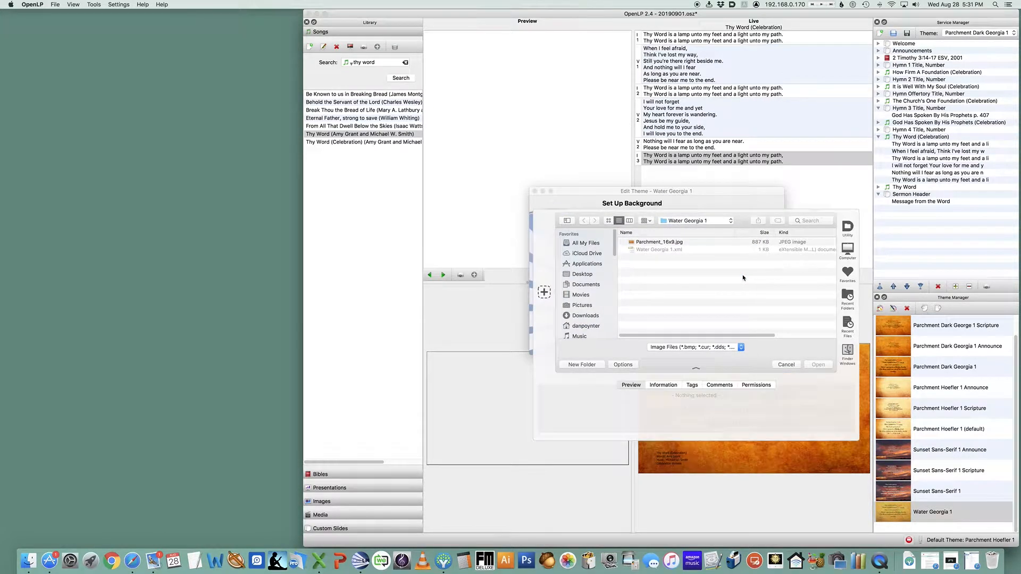
# - Browse from the MusicMinistry folder through overheads and Photos to the personal backgrounds folder's 16x9 subfolder
pyautogui.click(713, 222)
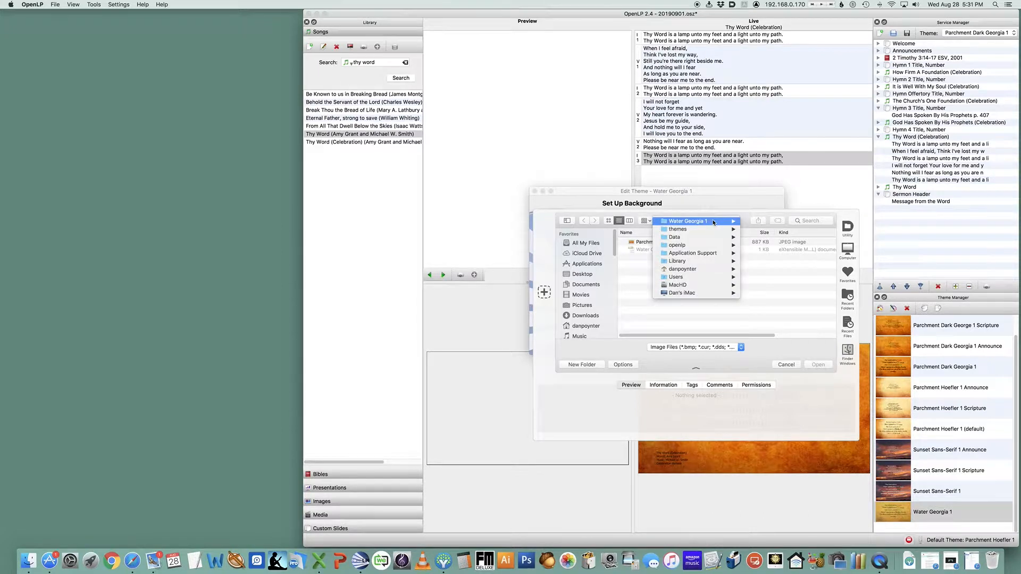
pyautogui.click(635, 289)
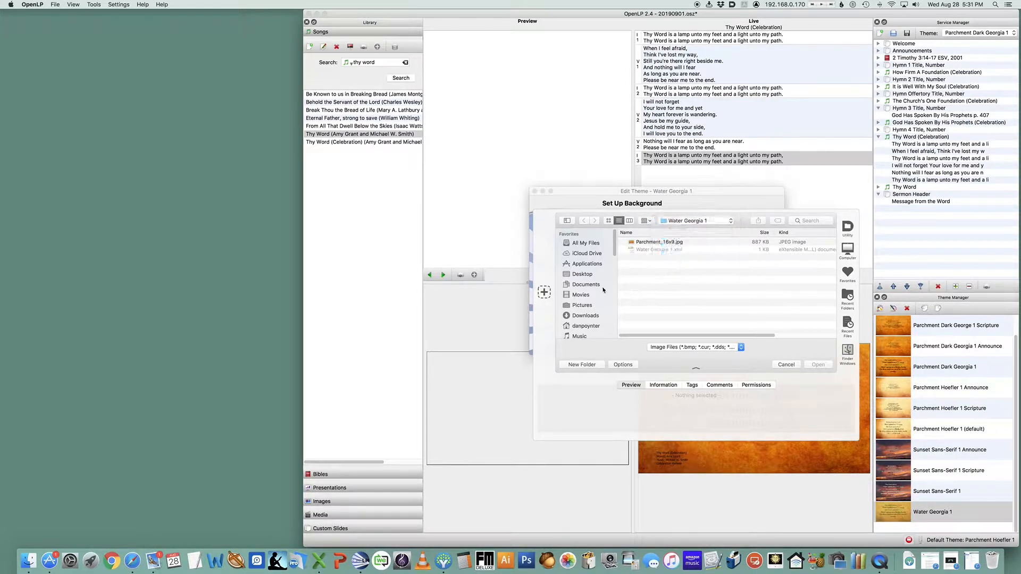
pyautogui.scroll(-5, 590, 297)
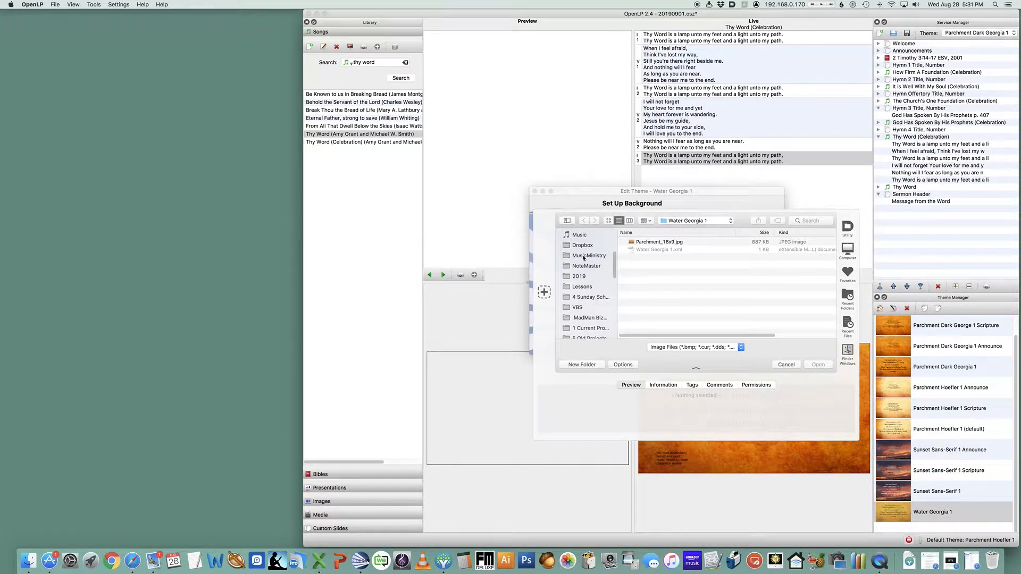
pyautogui.click(585, 257)
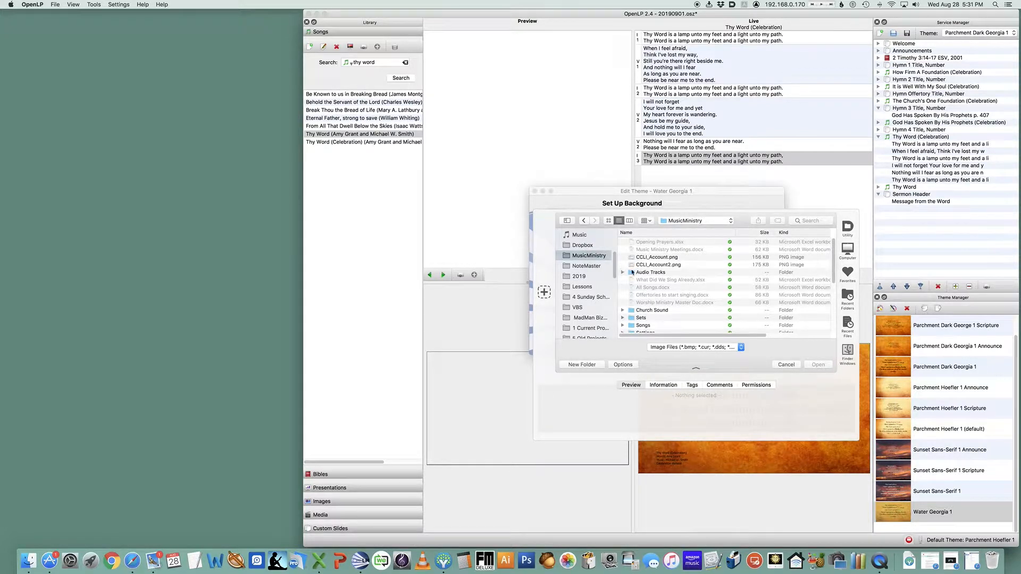
pyautogui.scroll(-5, 669, 324)
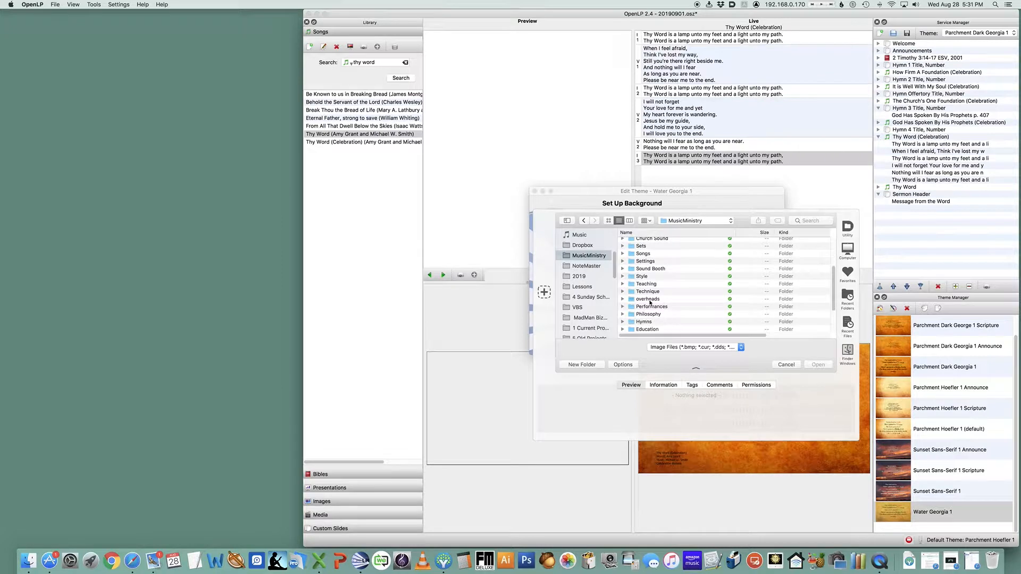
pyautogui.doubleClick(650, 300)
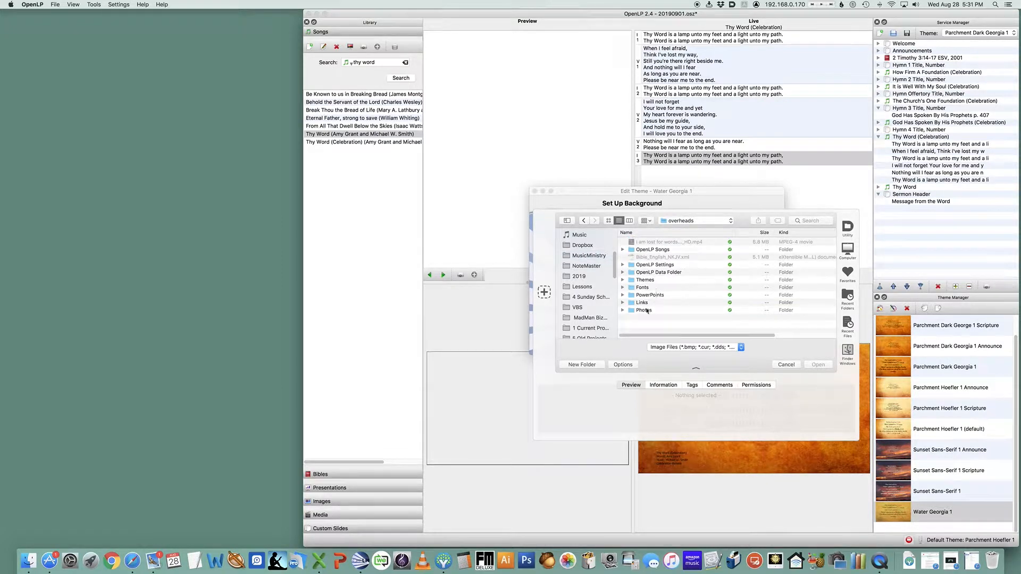
pyautogui.doubleClick(646, 310)
pyautogui.click(661, 243)
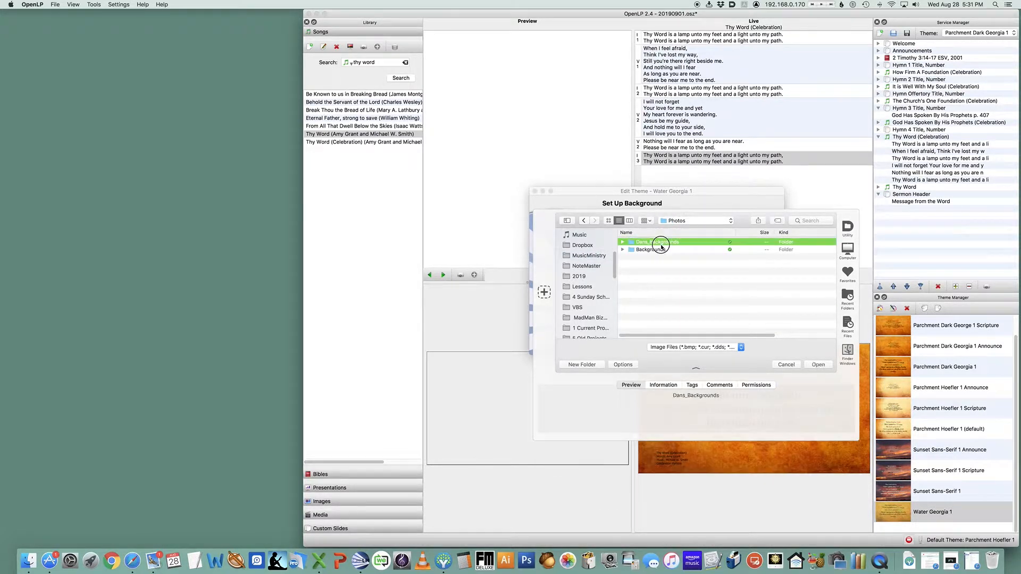
pyautogui.doubleClick(661, 244)
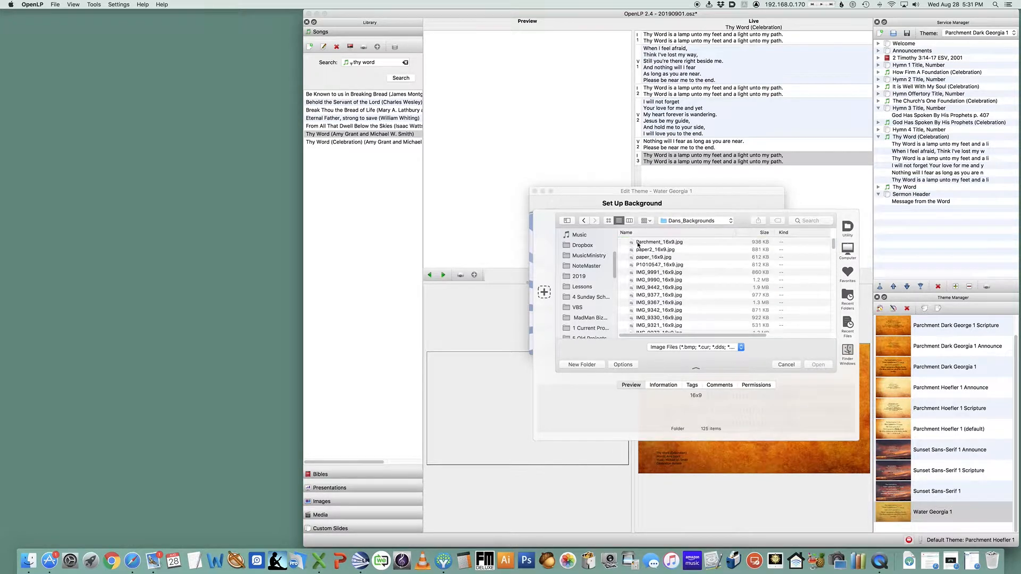
# - Enlarge and reposition the file chooser to preview P1010547_16x9.jpg at full size
pyautogui.moveTo(732, 221); pyautogui.dragTo(517, 151)
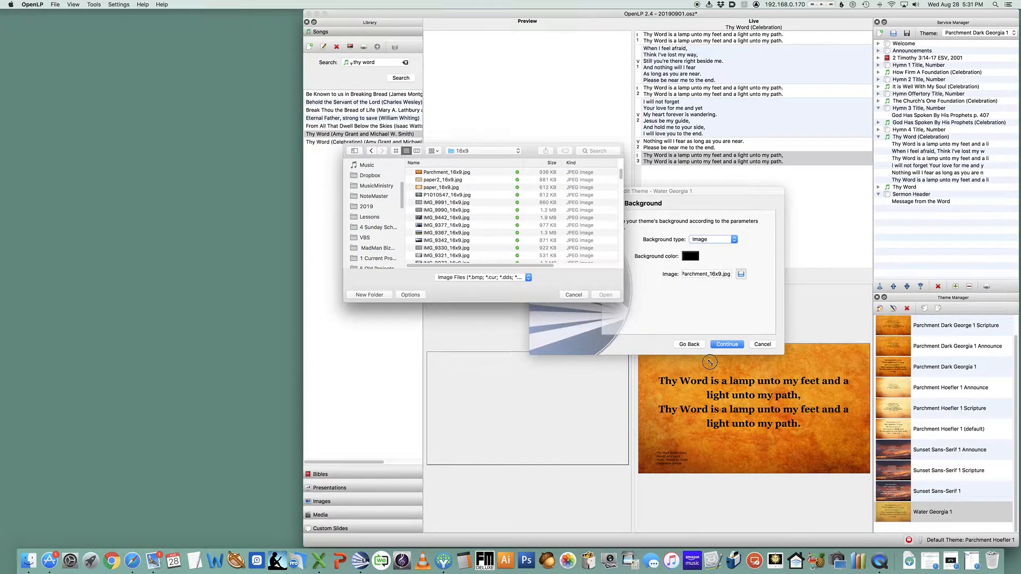
pyautogui.moveTo(623, 301); pyautogui.dragTo(710, 363)
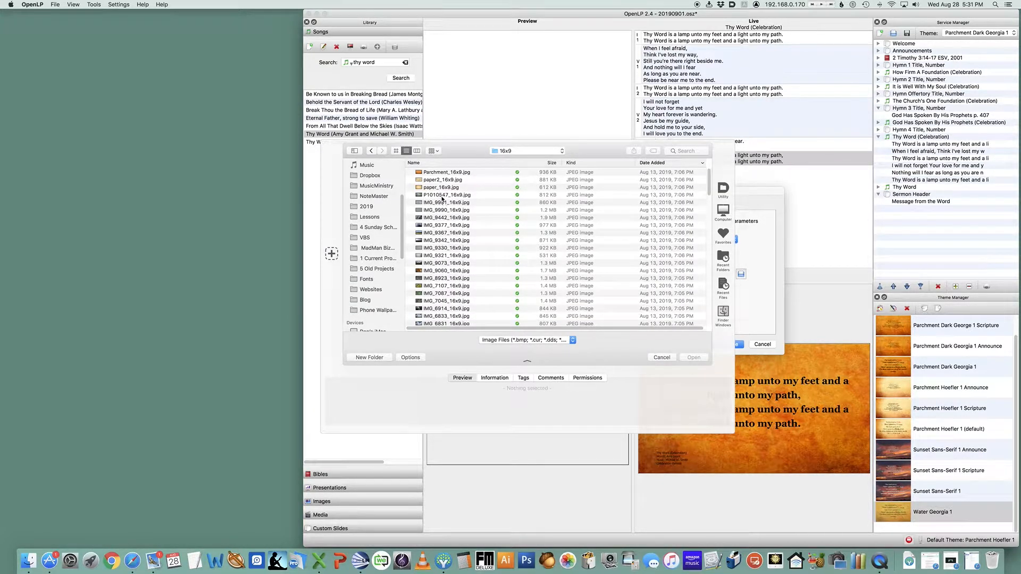
pyautogui.click(442, 196)
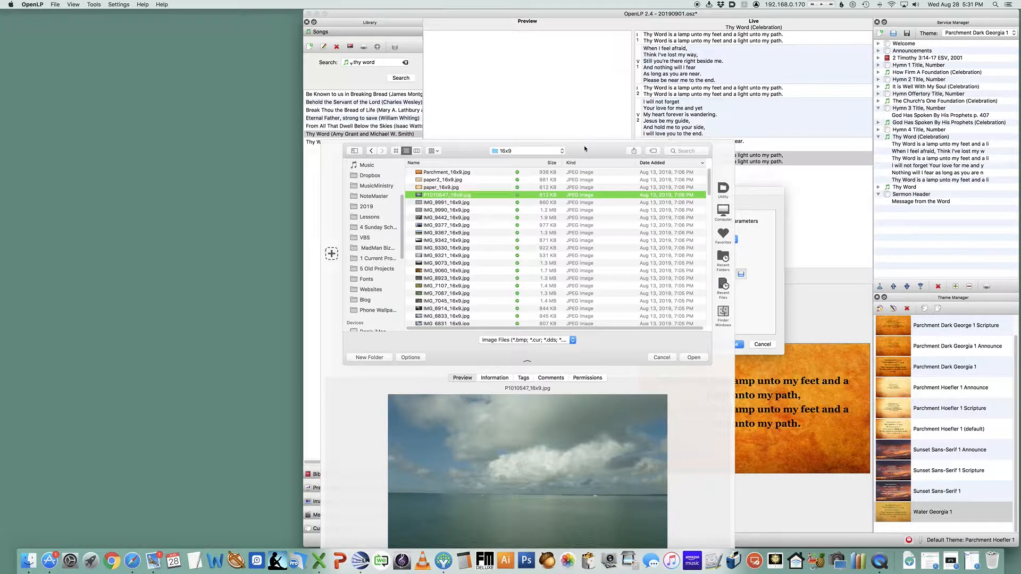
pyautogui.moveTo(585, 149); pyautogui.dragTo(550, 62)
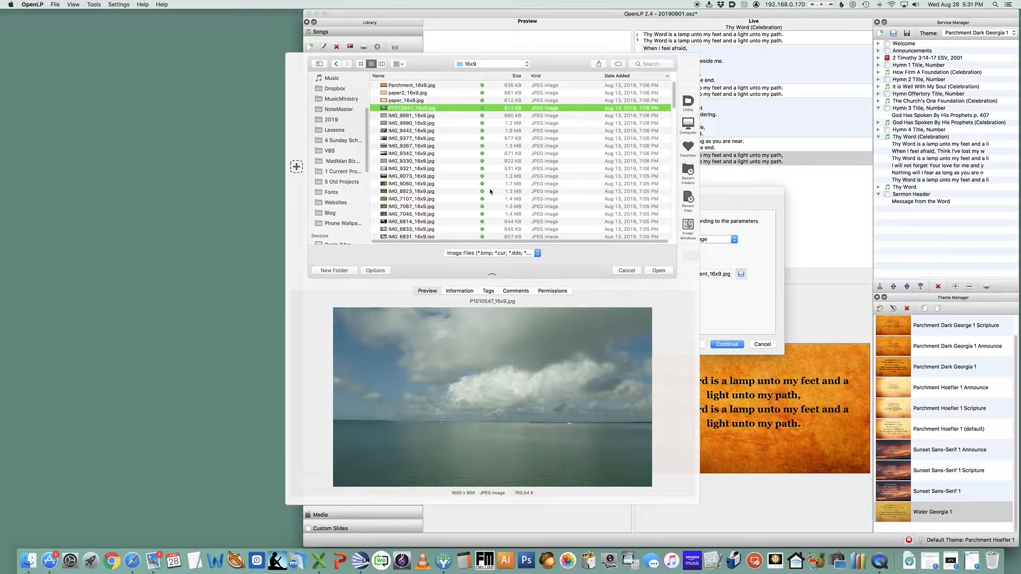
# - Preview the photos in the 16x9 folder one after another, from IMG_9991_16x9.jpg down to IMG_3630_16x9.jpg, looking for a suitable water background
pyautogui.press('Down')
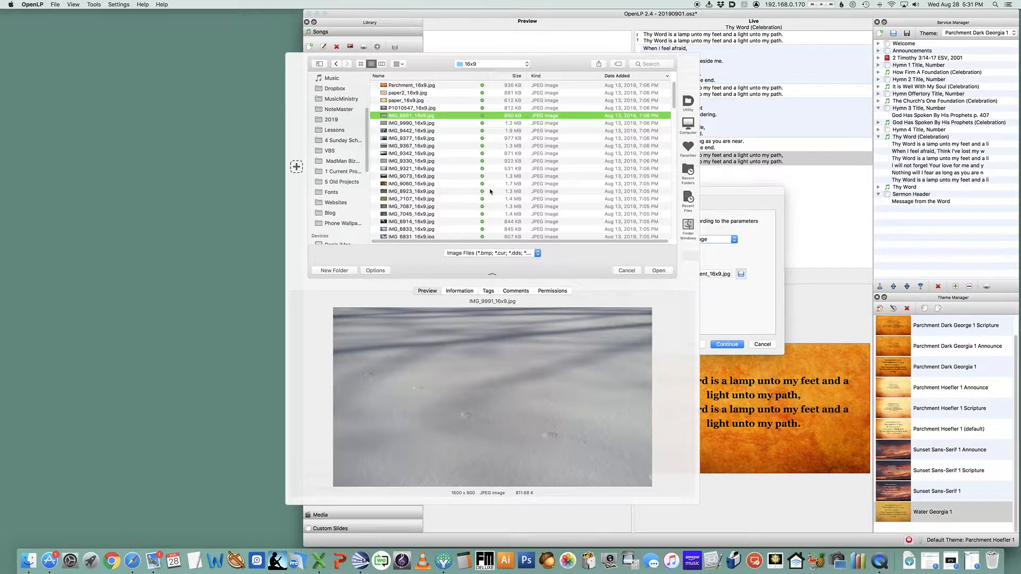
pyautogui.press('Down')
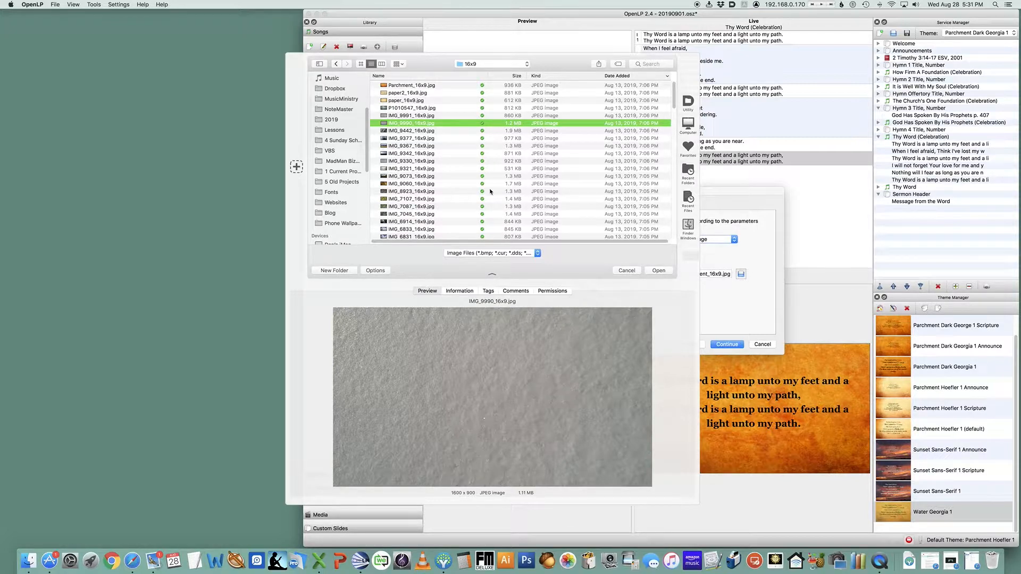
pyautogui.press('Down')
pyautogui.press('Down')
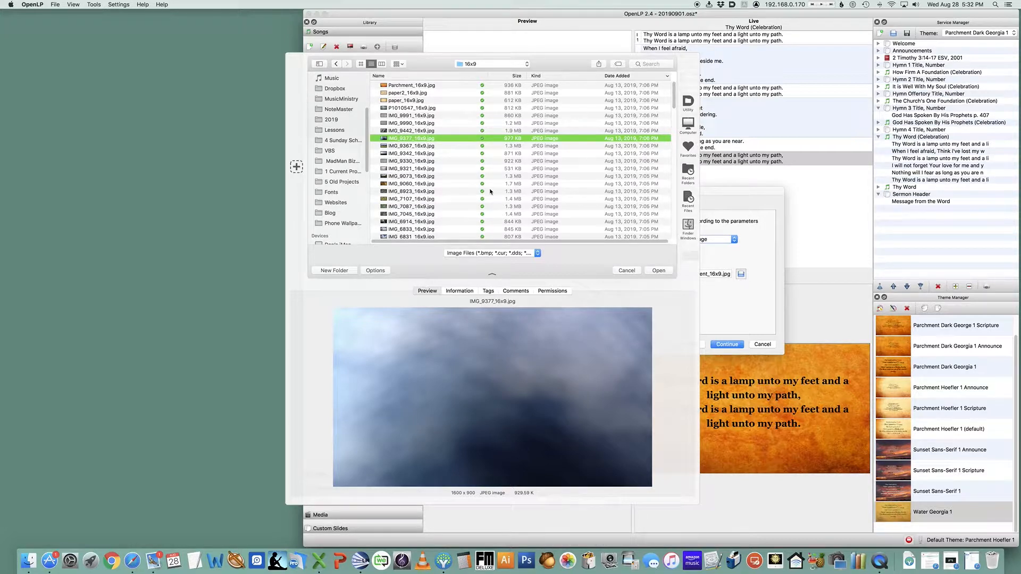
pyautogui.press('Down')
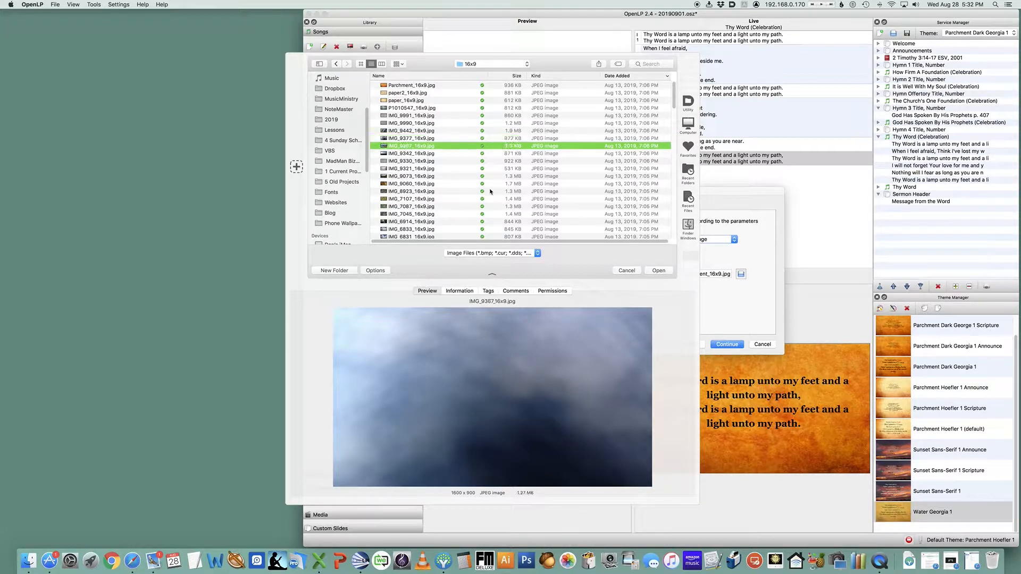
pyautogui.press('Down')
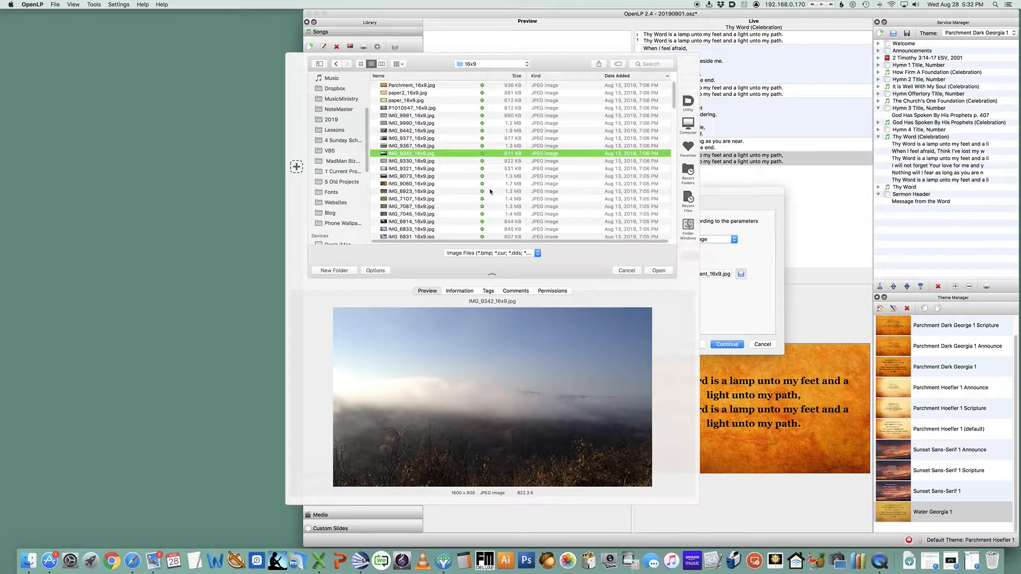
pyautogui.press('Down')
pyautogui.press('Down')
pyautogui.press('Down')
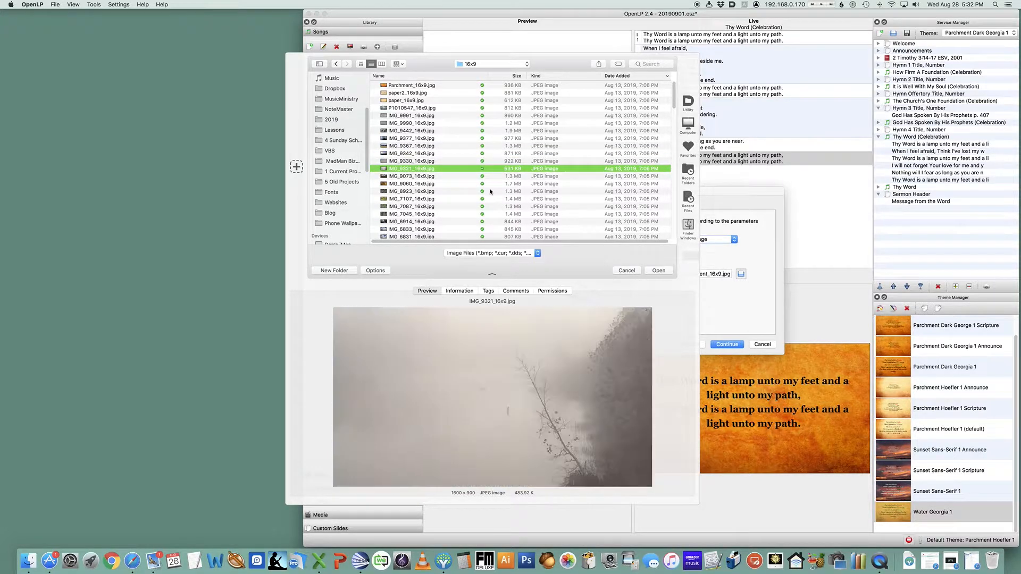
pyautogui.press('Up')
pyautogui.press('Down')
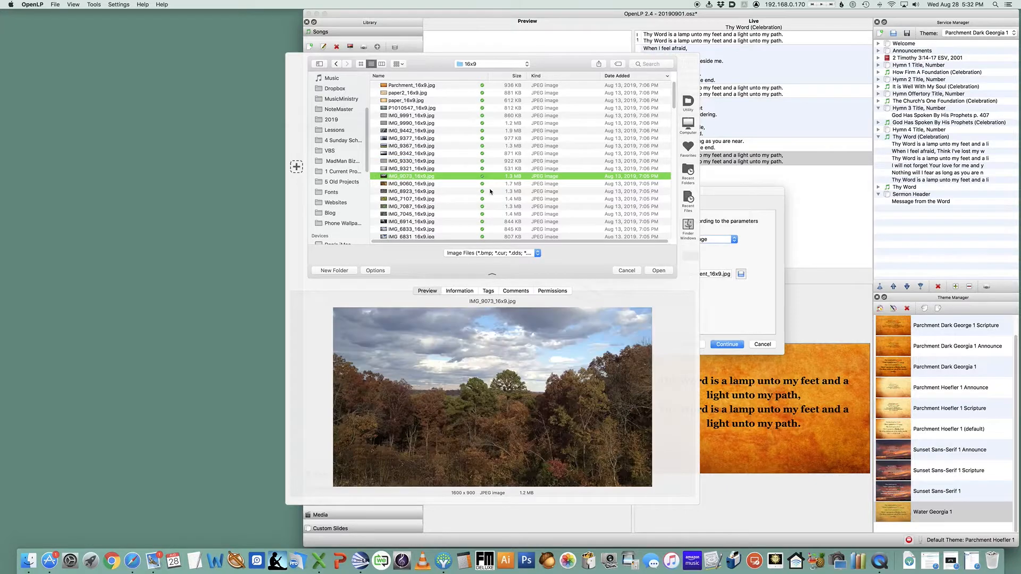
pyautogui.press('Up')
pyautogui.press('Down')
pyautogui.press('Down')
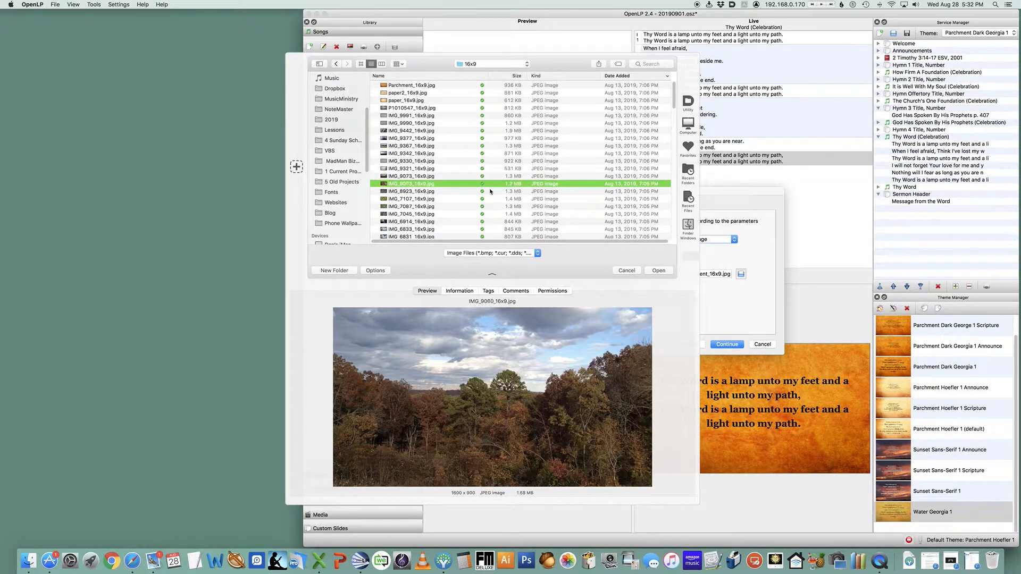
pyautogui.press('Down')
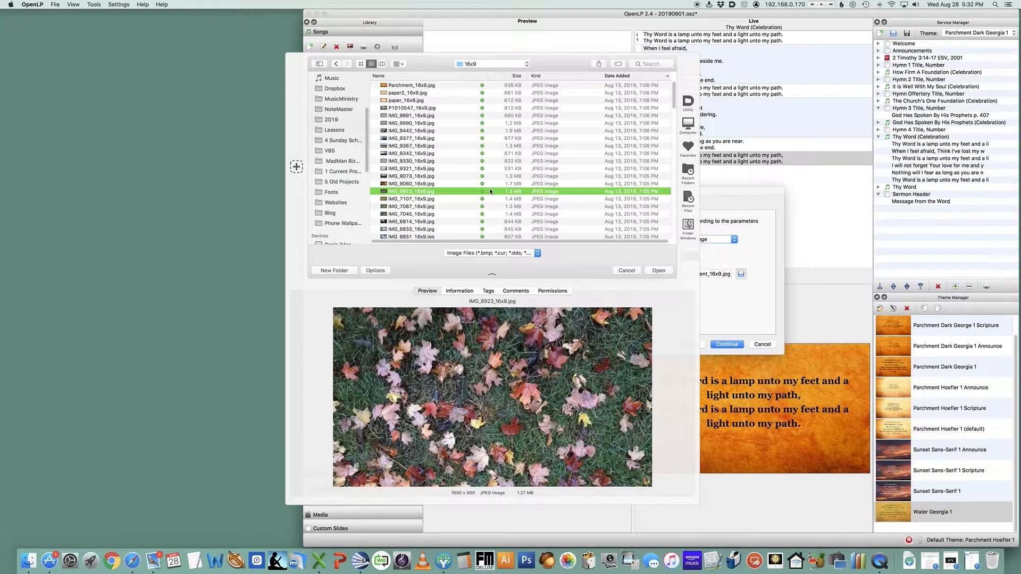
pyautogui.press('Down')
pyautogui.press('Down')
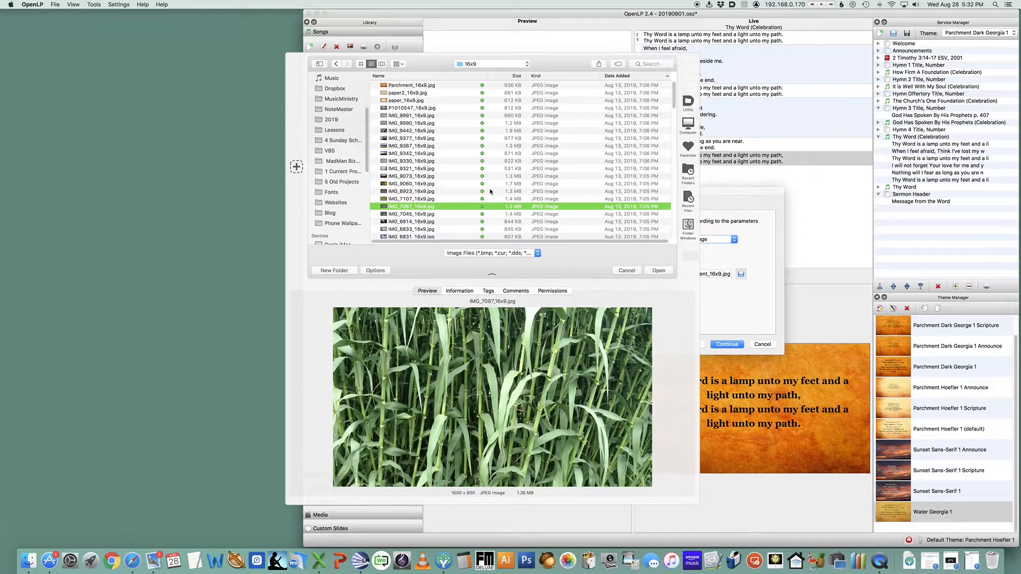
pyautogui.press('Down')
pyautogui.press('Down')
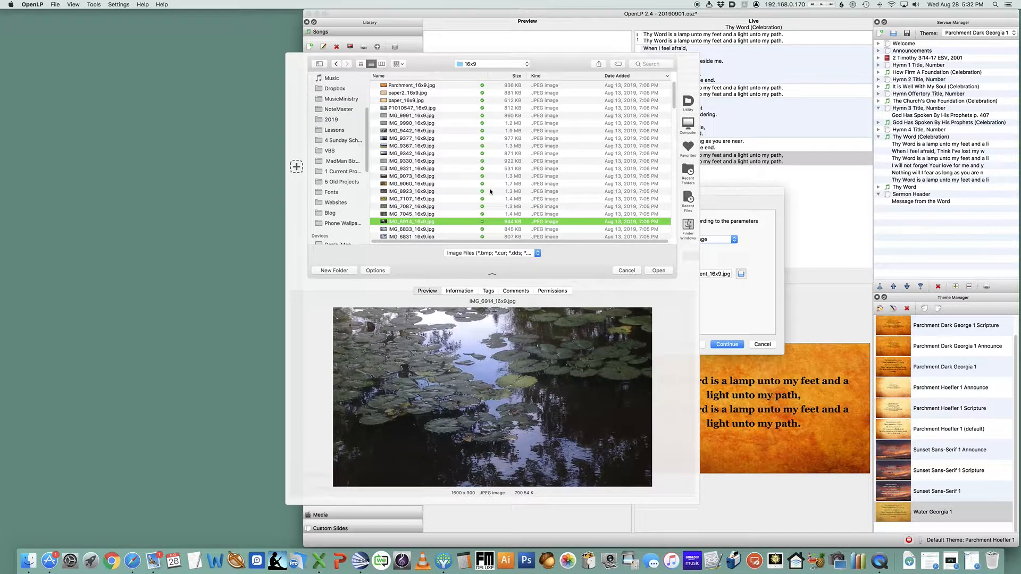
pyautogui.press('Up')
pyautogui.press('Down')
pyautogui.press('Down')
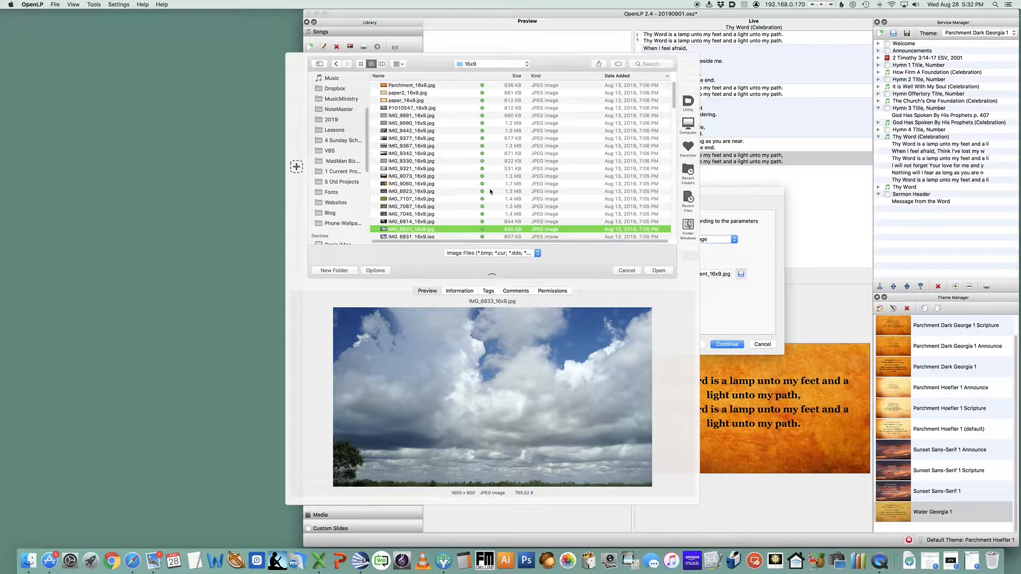
pyautogui.press('Down')
pyautogui.press('Down')
pyautogui.scroll(-3, 479, 189)
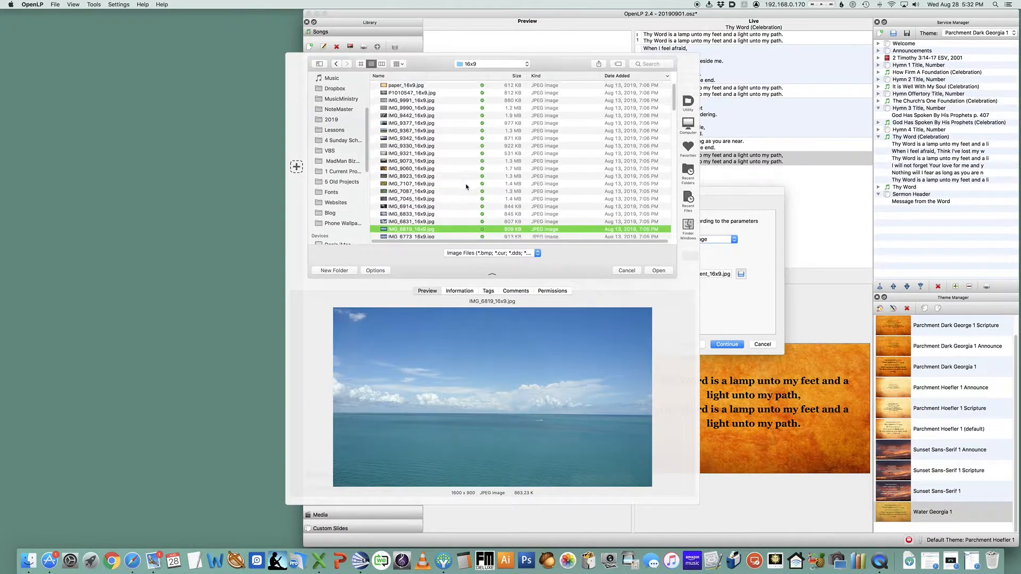
pyautogui.press('Down')
pyautogui.press('Down')
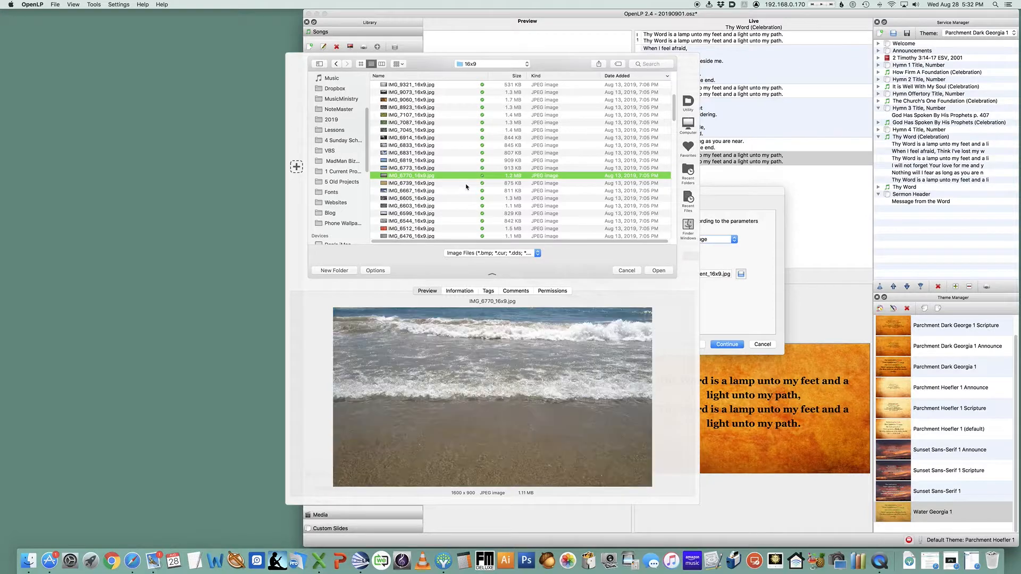
pyautogui.press('Down')
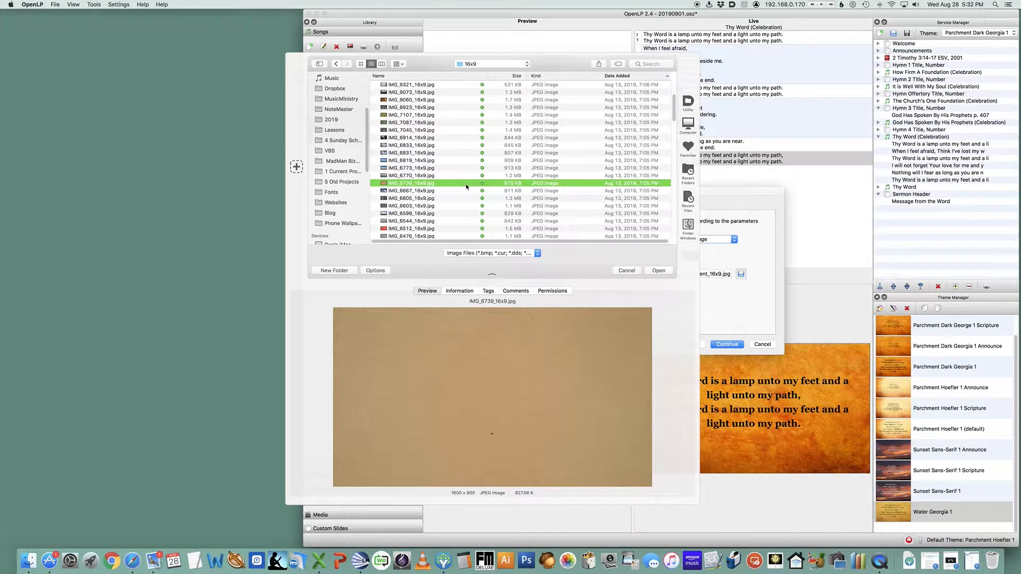
pyautogui.press('Down')
pyautogui.press('Down')
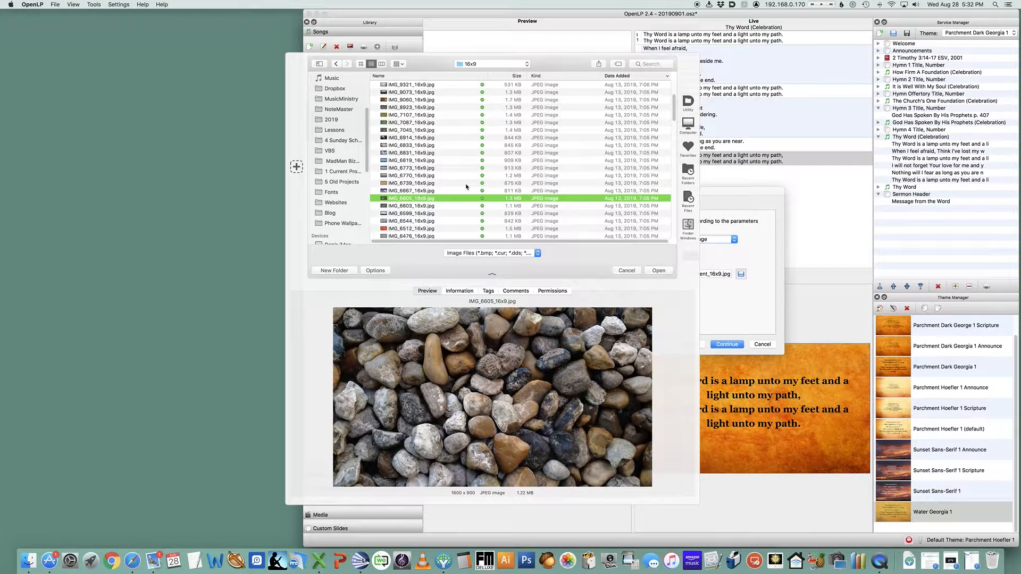
pyautogui.press('Down')
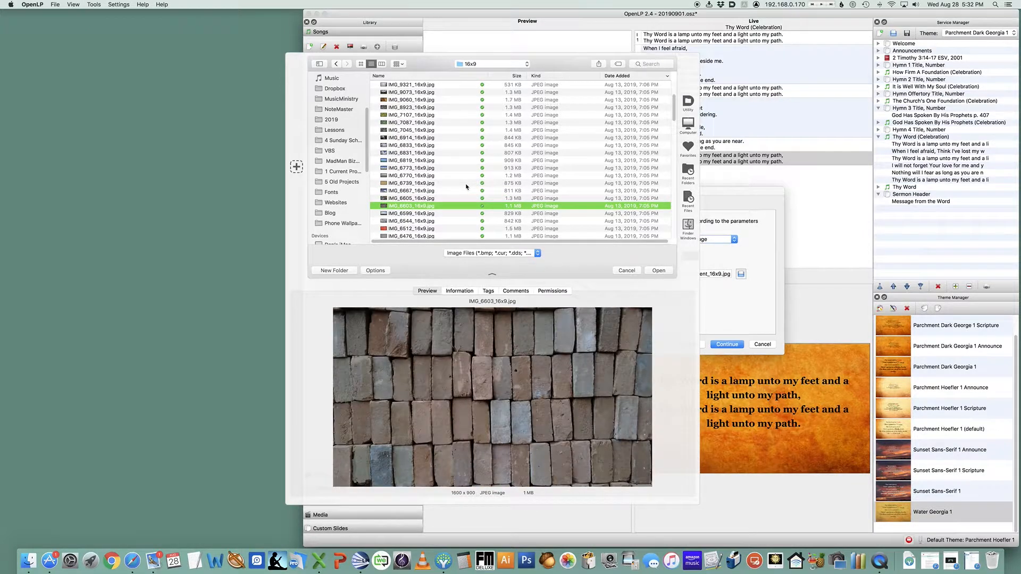
pyautogui.press('Down')
pyautogui.press('Down')
pyautogui.scroll(-5, 466, 186)
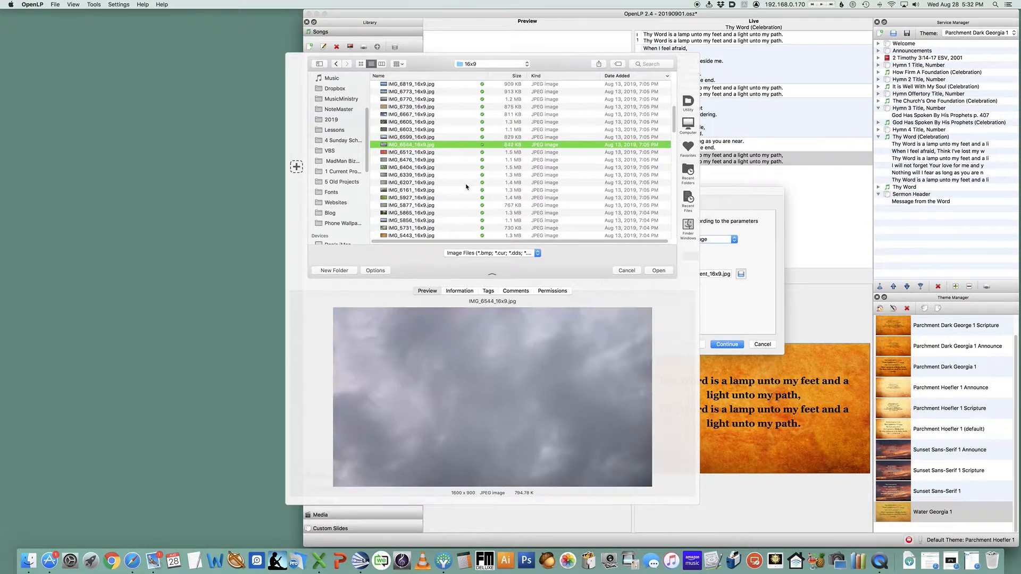
pyautogui.press('Down')
pyautogui.press('Down')
pyautogui.press('Down')
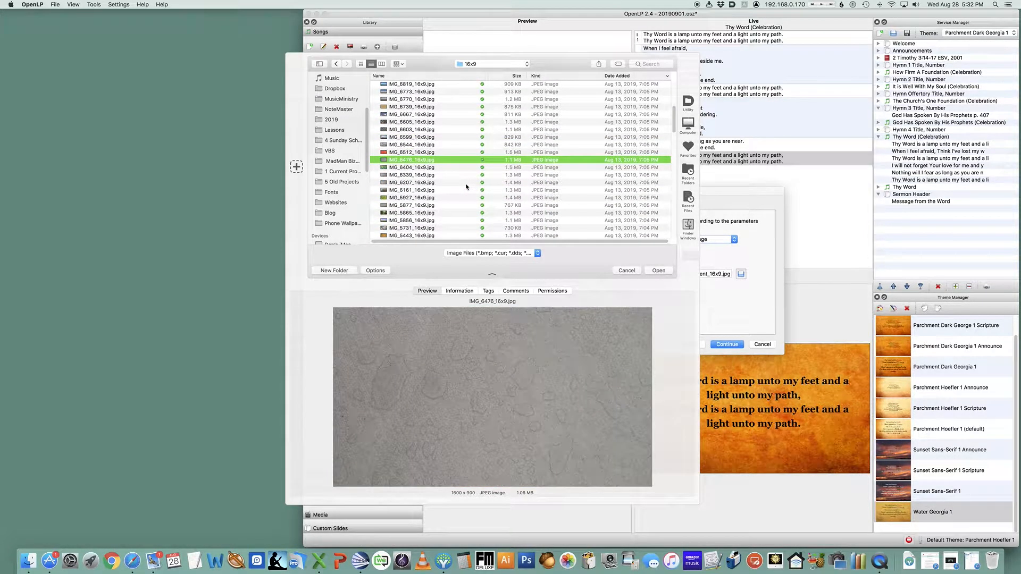
pyautogui.press('Down')
pyautogui.press('Down')
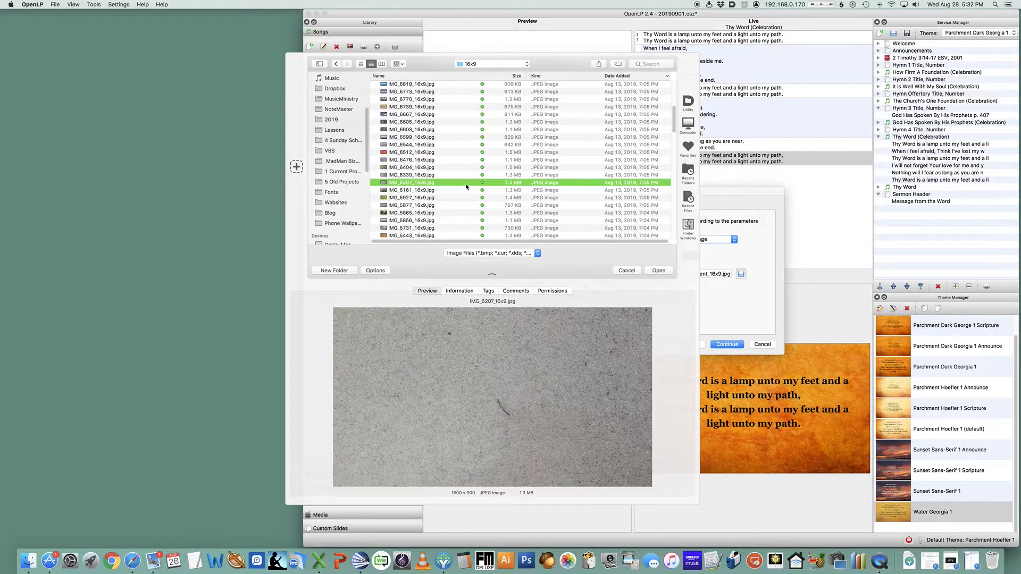
pyautogui.scroll(-1, 467, 186)
pyautogui.scroll(-1, 467, 187)
pyautogui.press('Down')
pyautogui.press('Down')
pyautogui.press('Down')
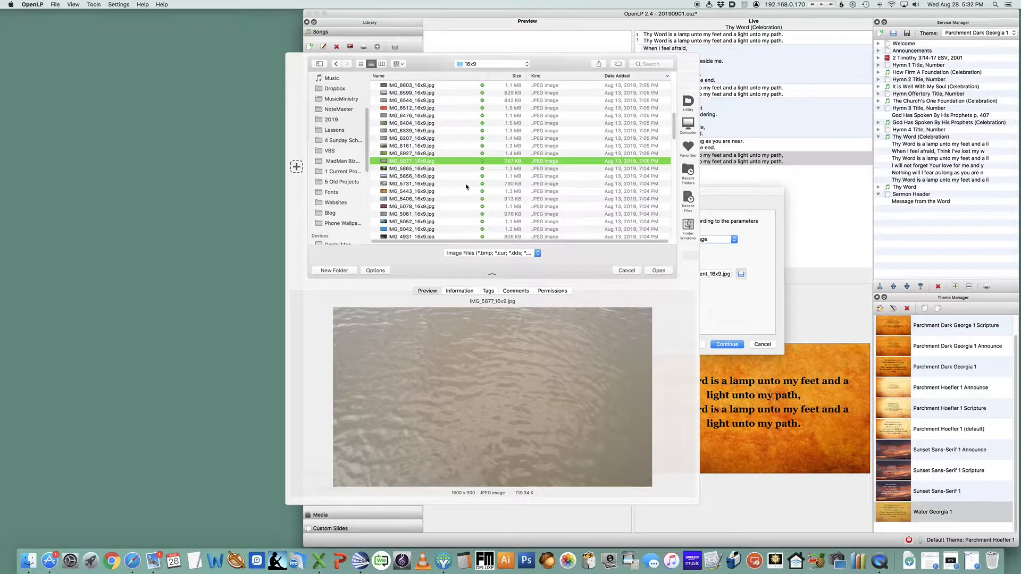
pyautogui.press('Down')
pyautogui.press('Down')
pyautogui.press('Down')
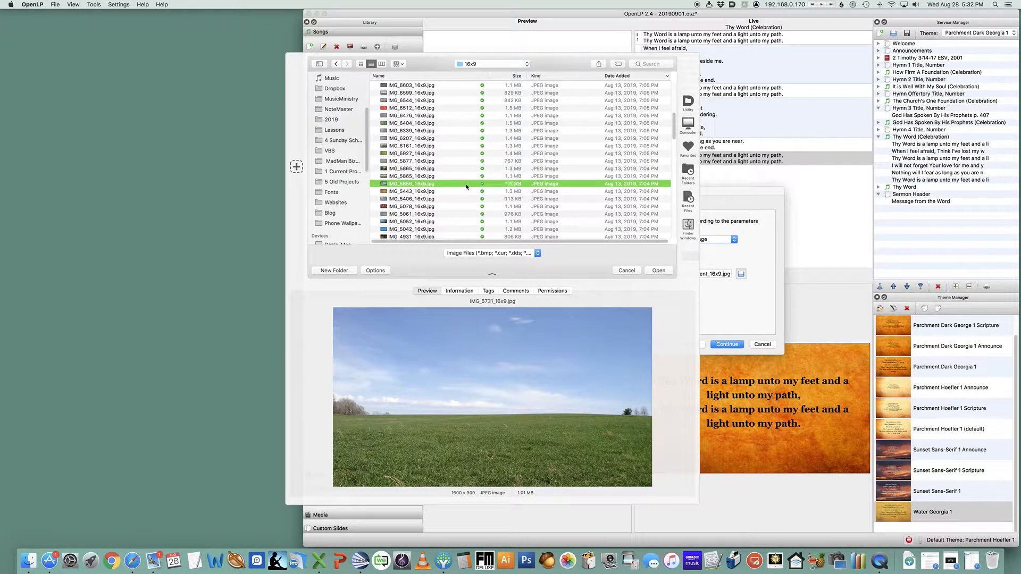
pyautogui.press('Down')
pyautogui.press('Down')
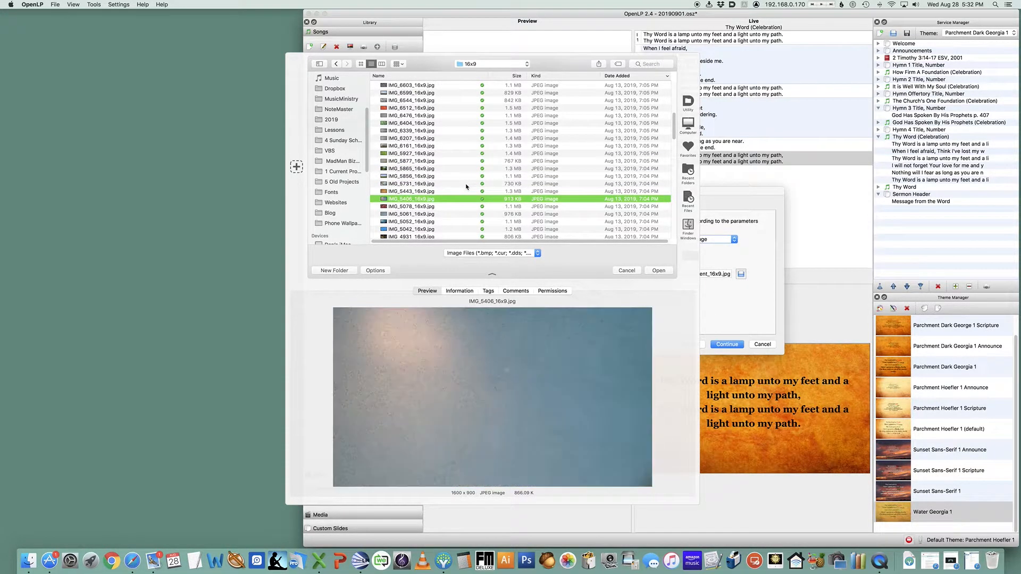
pyautogui.scroll(-1, 466, 186)
pyautogui.scroll(-2, 466, 186)
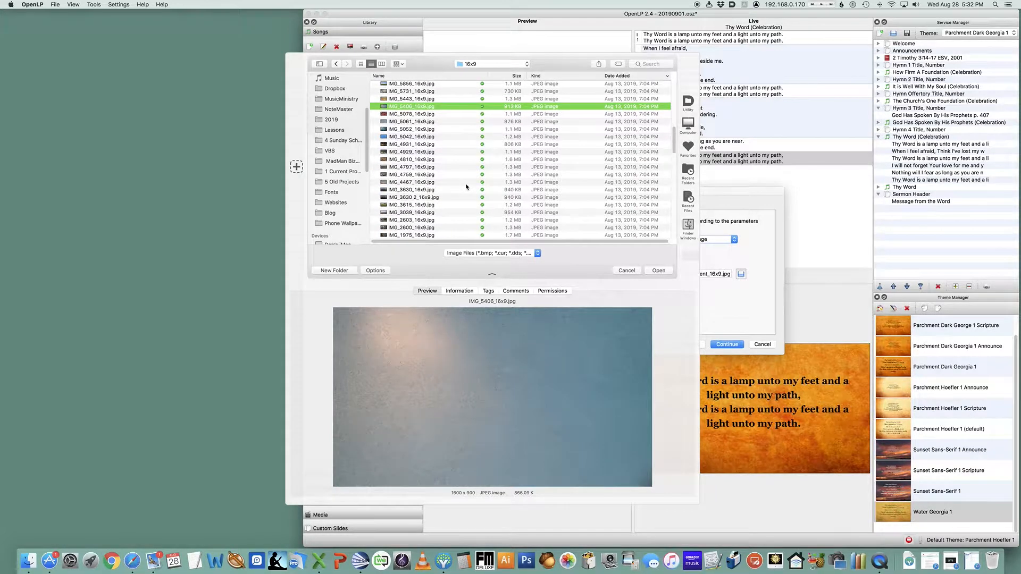
pyautogui.press('Down')
pyautogui.press('Down')
pyautogui.press('Down')
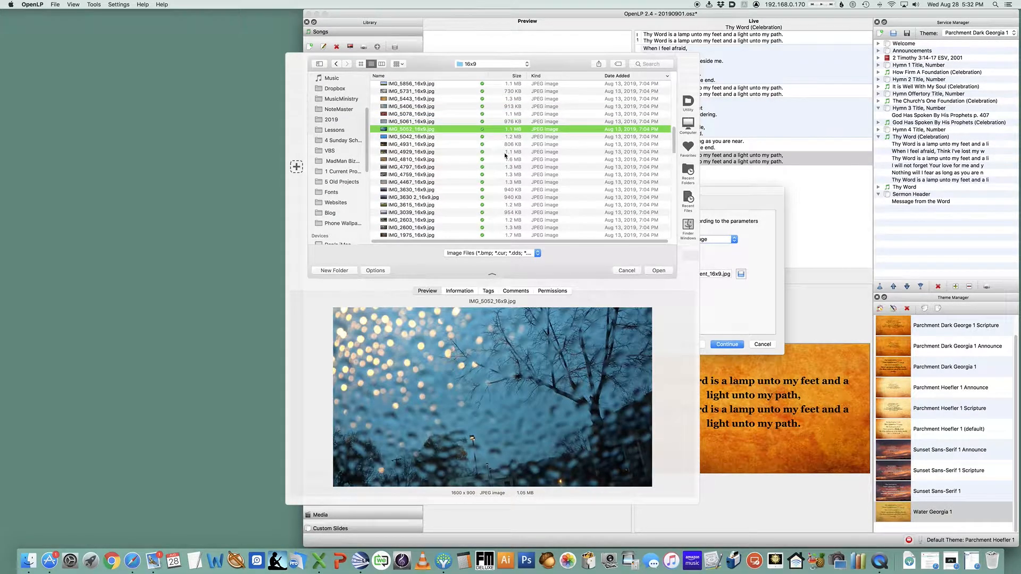
pyautogui.press('Down')
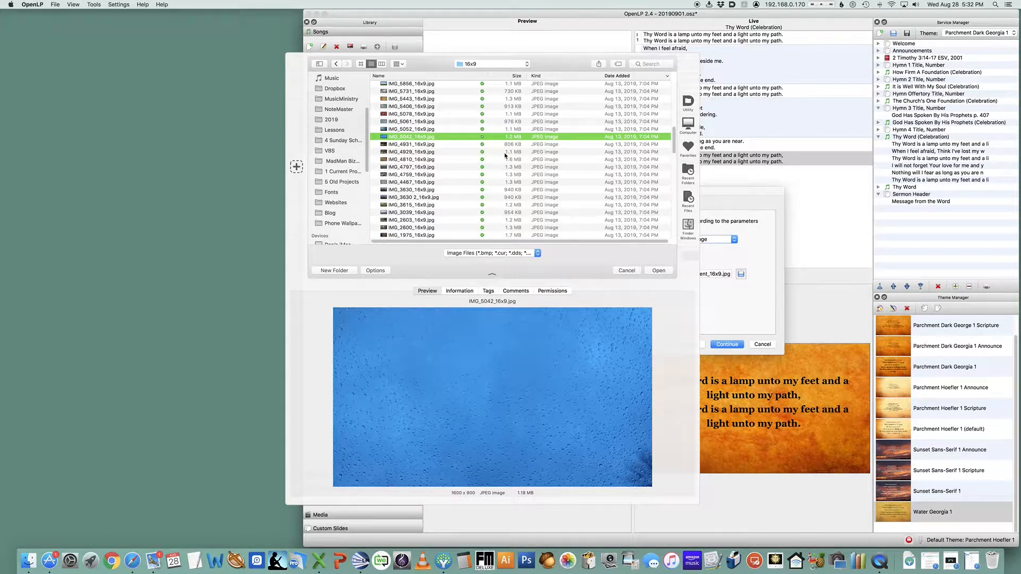
pyautogui.press('Down')
pyautogui.press('Down')
pyautogui.press('Down')
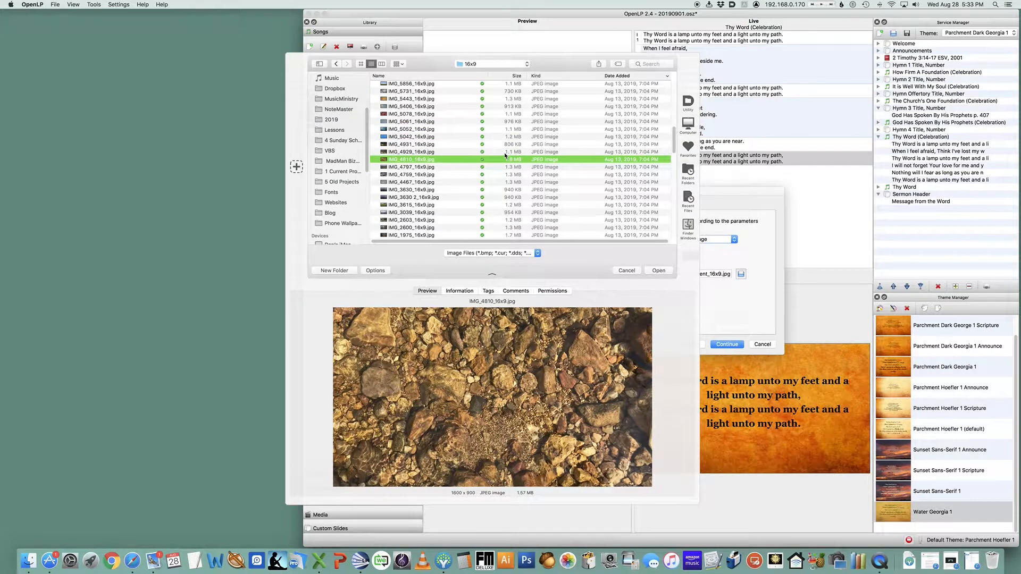
pyautogui.press('Down')
pyautogui.press('Down')
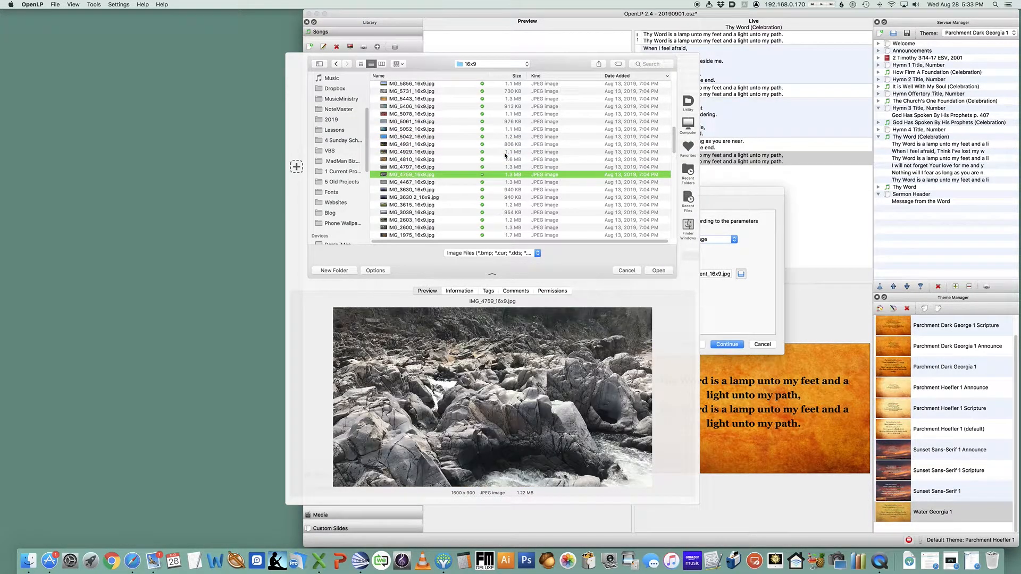
pyautogui.press('Down')
pyautogui.press('Down')
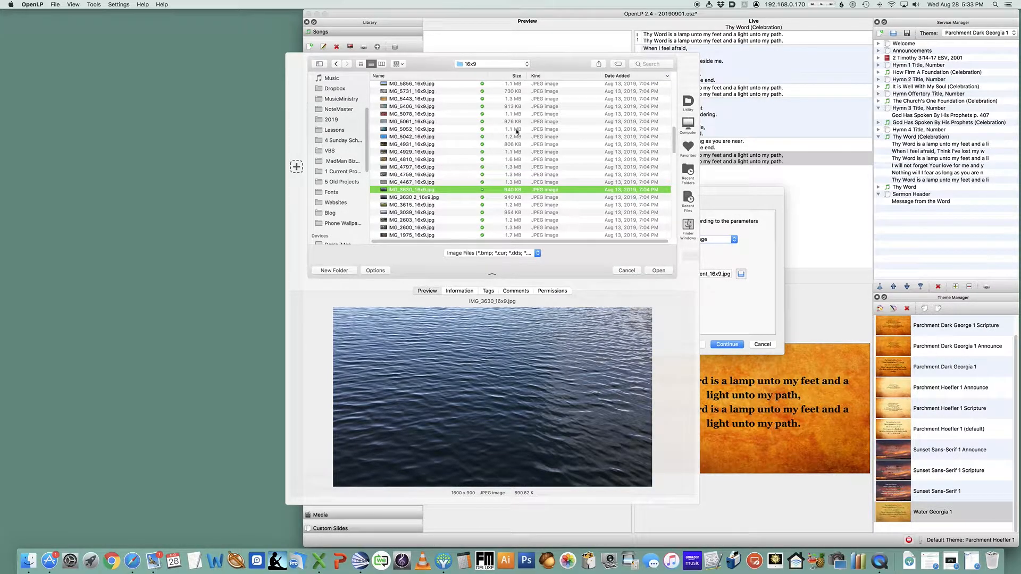
# - Choose IMG_9377_16x9.jpg from the 16x9 folder as the theme's background image
pyautogui.scroll(3, 530, 225)
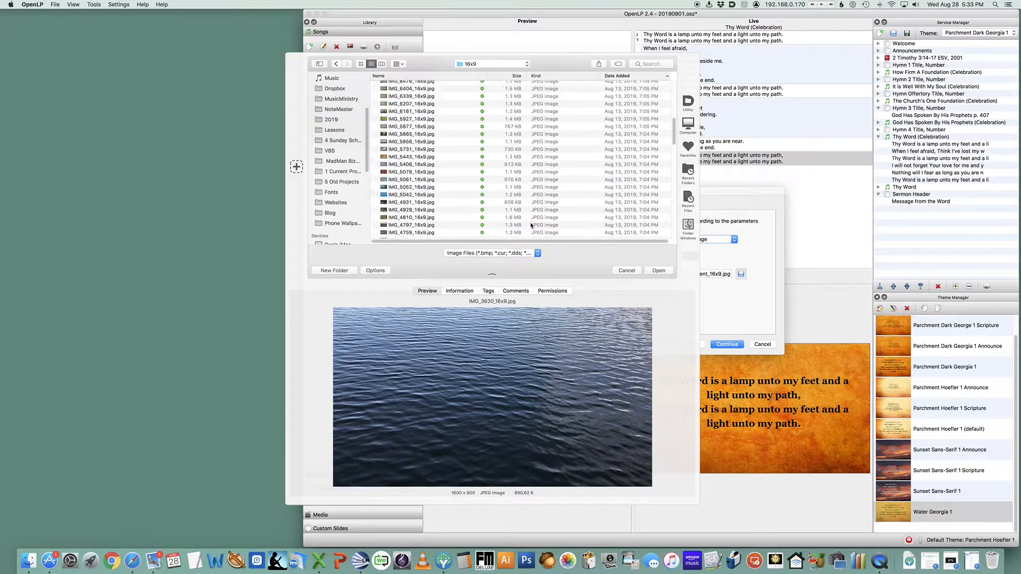
pyautogui.scroll(8, 531, 225)
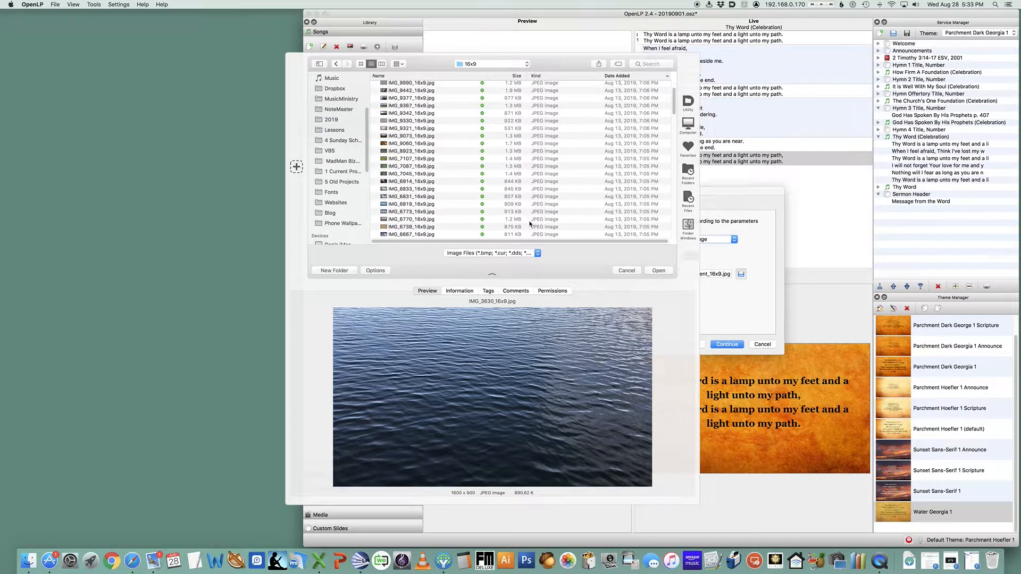
pyautogui.scroll(1, 530, 224)
pyautogui.click(418, 119)
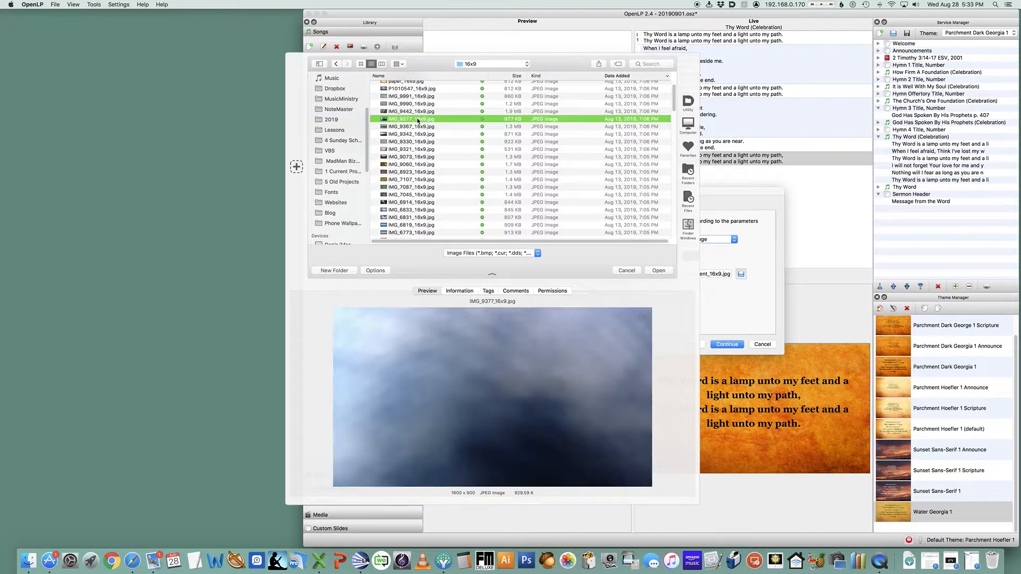
pyautogui.click(660, 271)
# - Advance through Water Georgia 1's font, footer and output location settings to the final theme preview
pyautogui.click(729, 344)
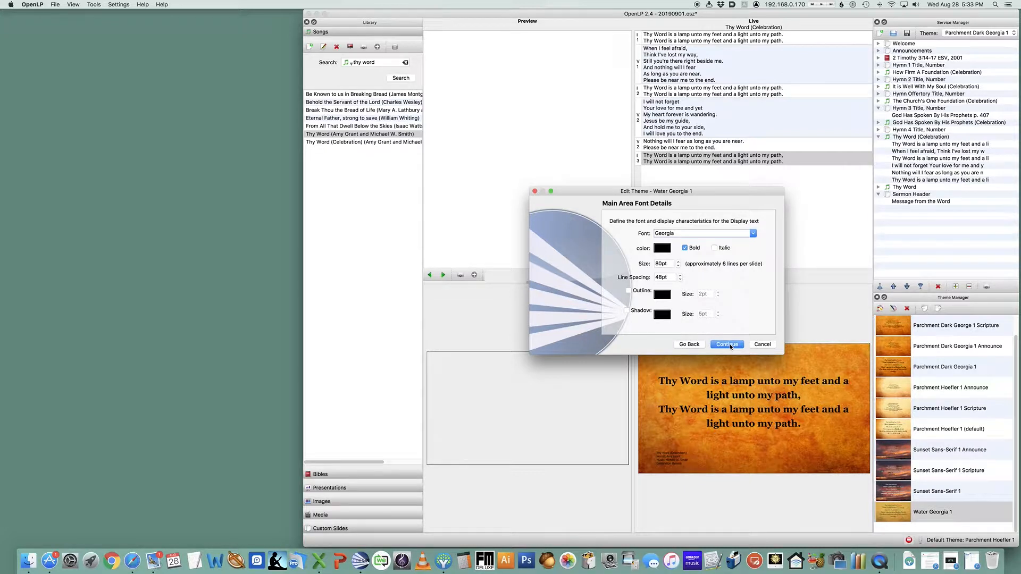
pyautogui.click(731, 345)
pyautogui.click(728, 345)
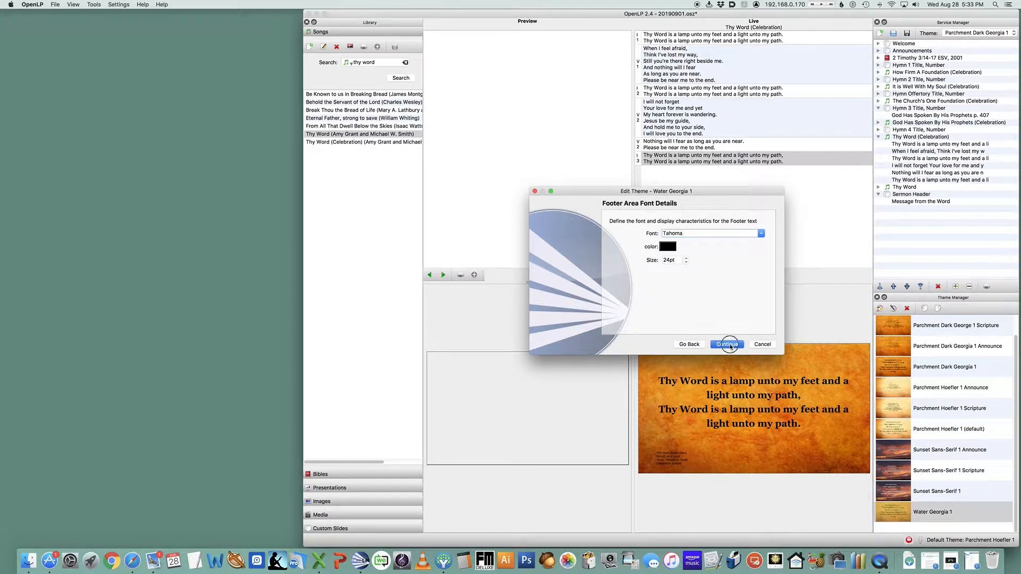
pyautogui.click(728, 345)
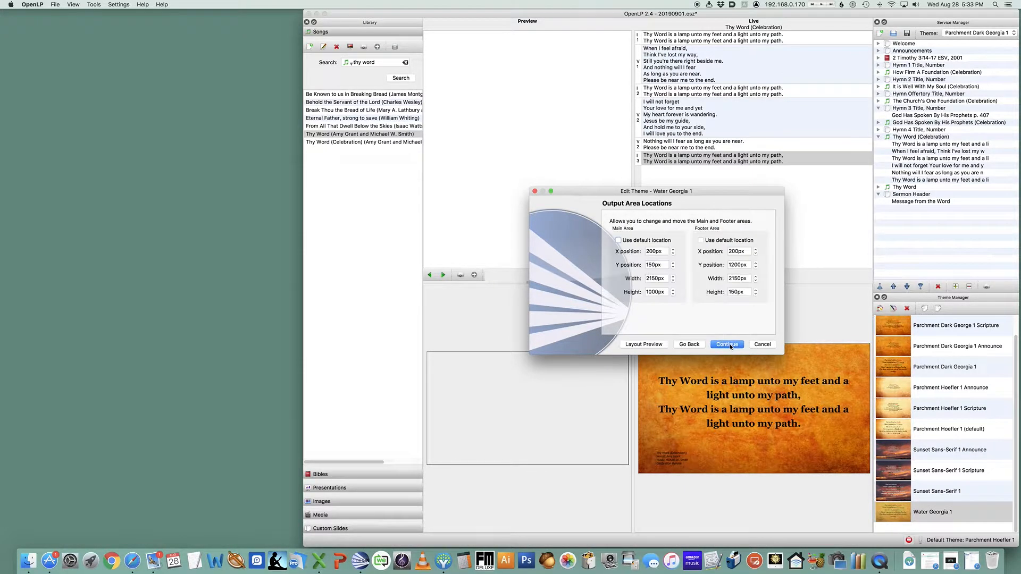
pyautogui.click(730, 345)
pyautogui.click(730, 345)
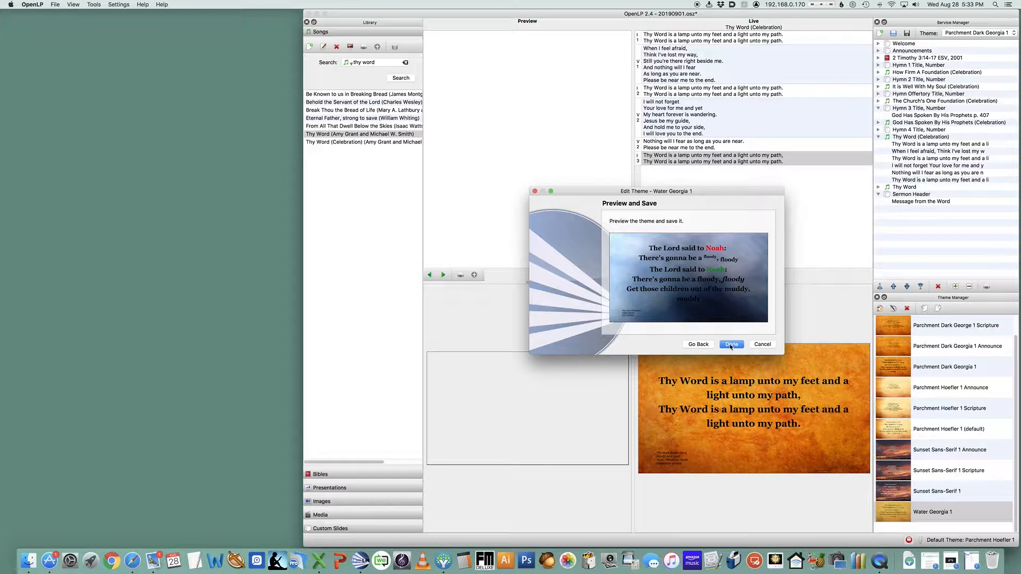
# - Return to Water Georgia 1's main area font settings, set the font color to Snow and enable the text shadow
pyautogui.click(701, 345)
pyautogui.click(701, 345)
pyautogui.click(701, 345)
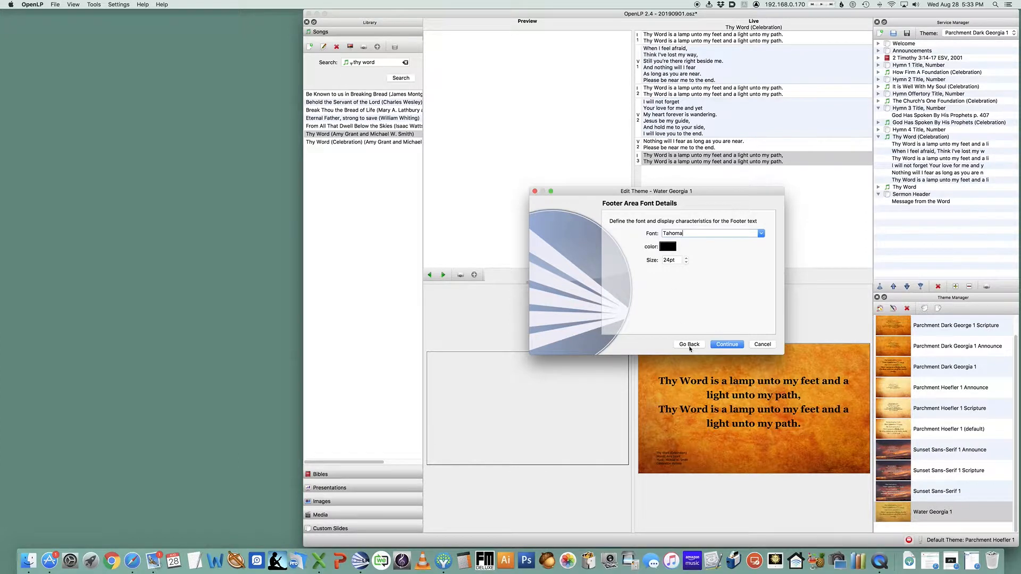
pyautogui.click(690, 347)
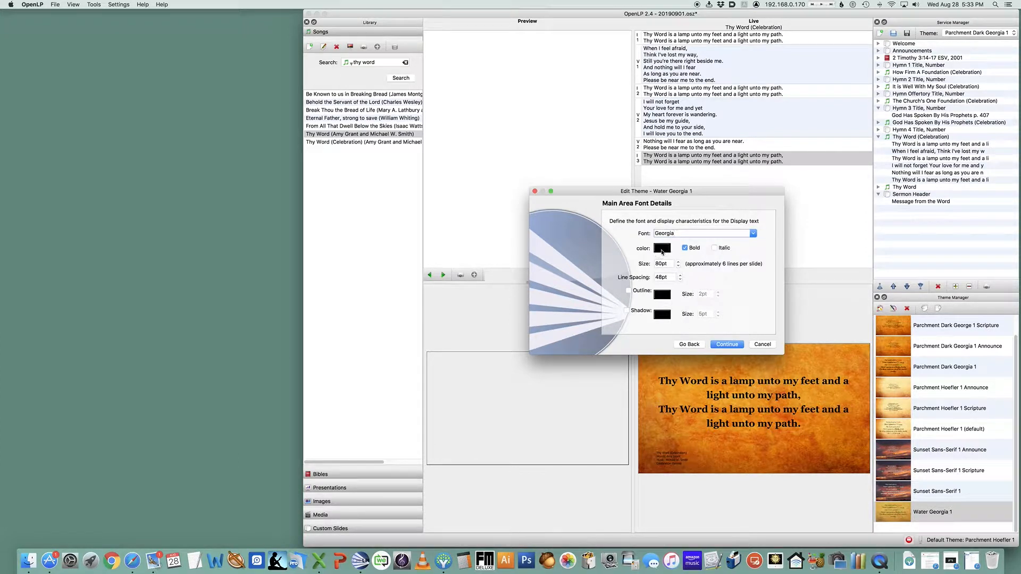
pyautogui.click(662, 252)
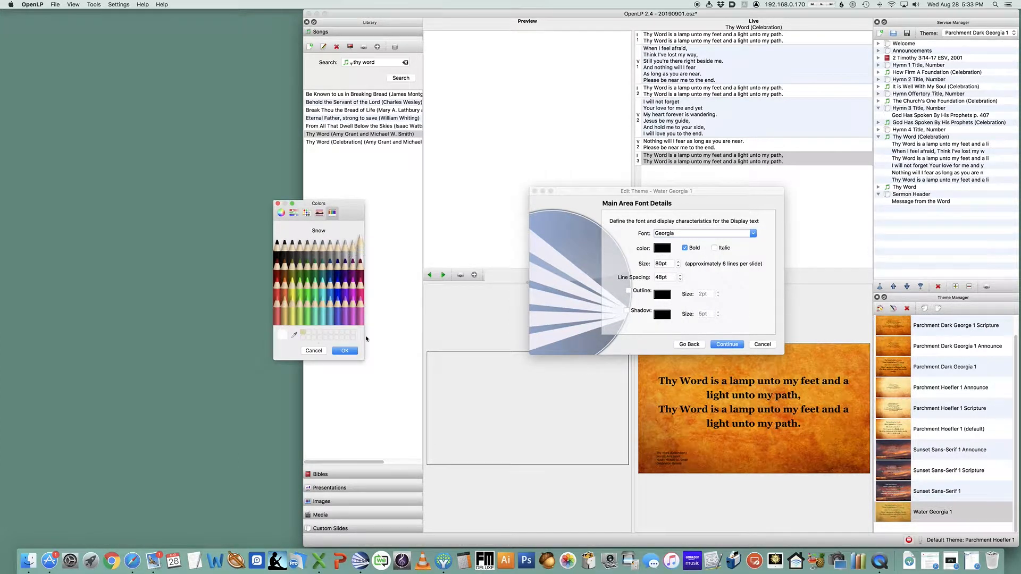
pyautogui.click(344, 351)
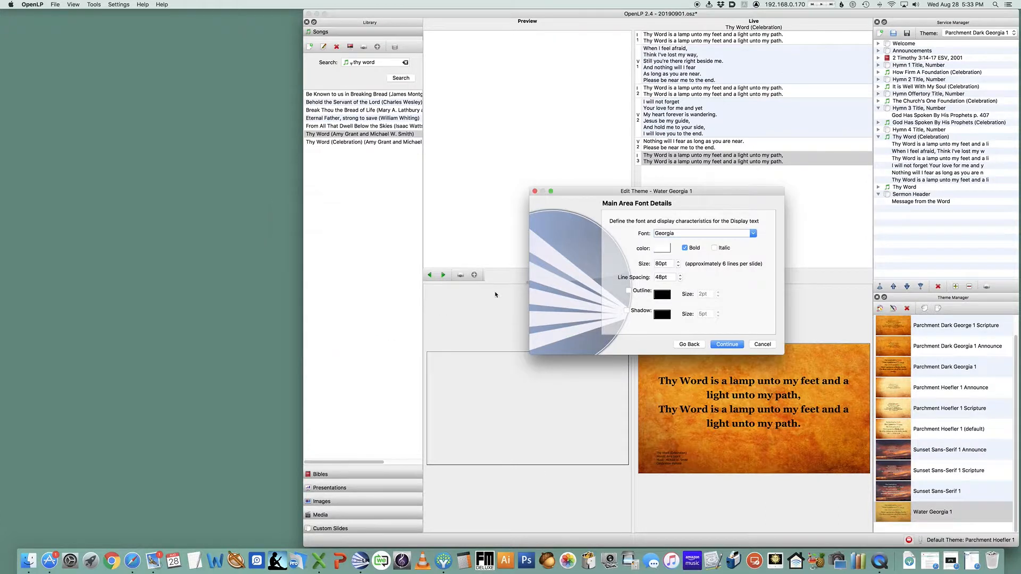
pyautogui.click(627, 311)
# - Accept the remaining footer and layout settings and save the Water Georgia 1 theme
pyautogui.click(728, 345)
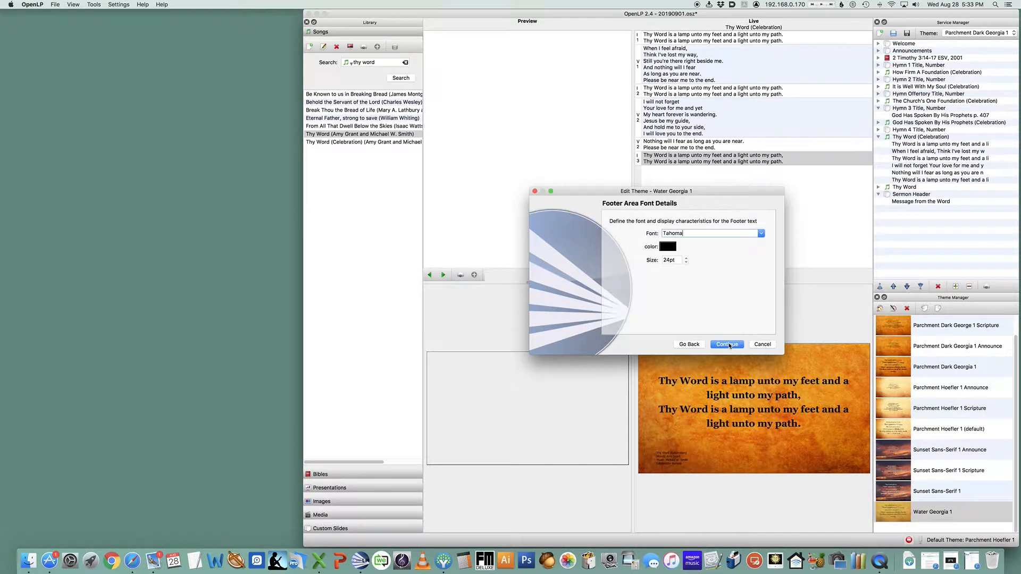
pyautogui.click(729, 345)
pyautogui.click(729, 345)
pyautogui.click(729, 345)
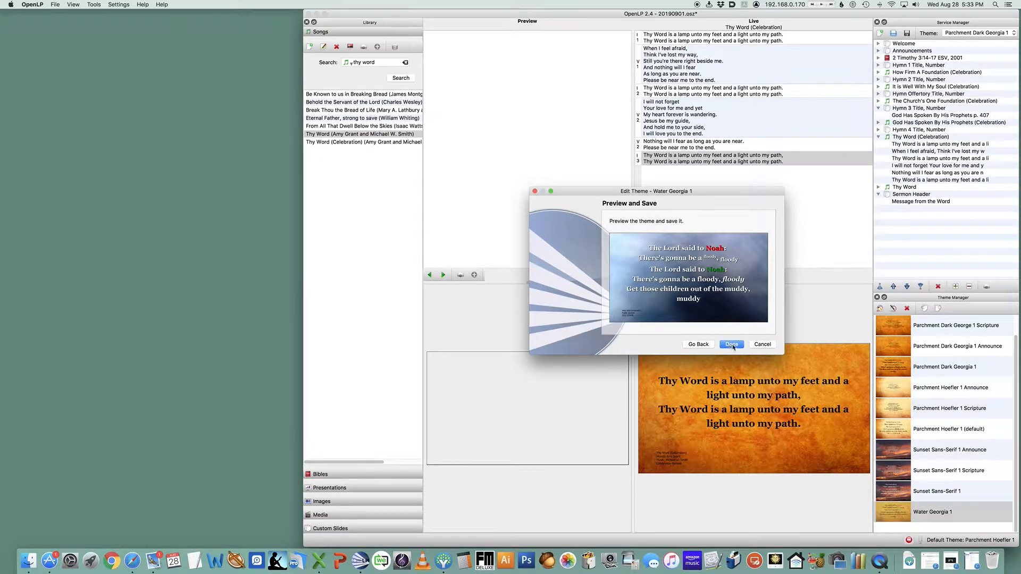
pyautogui.click(734, 346)
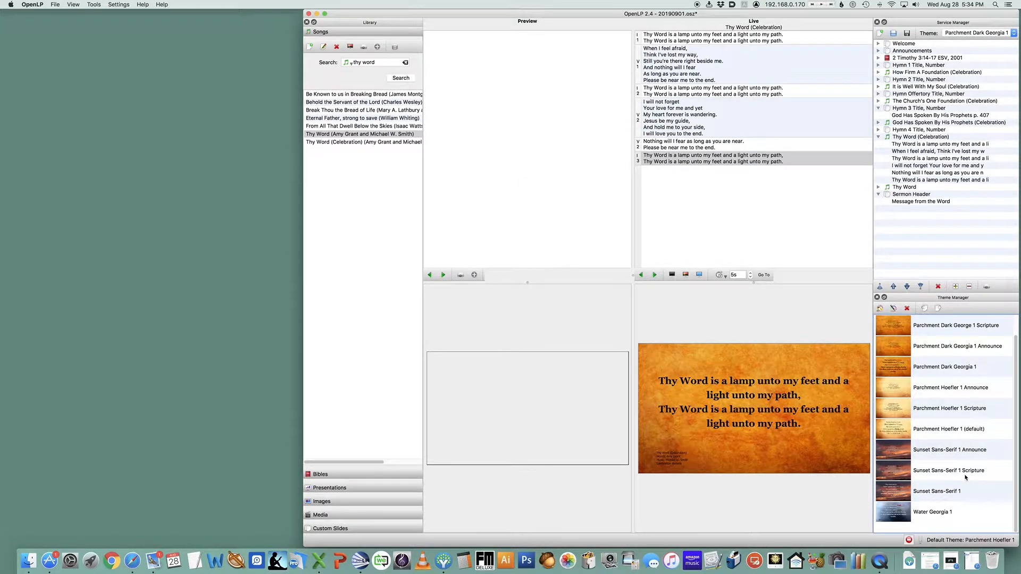
# - Copy the Parchment Dark Georgia 1 Announce theme under the name Water Georgia 1 Announce
pyautogui.rightClick(945, 347)
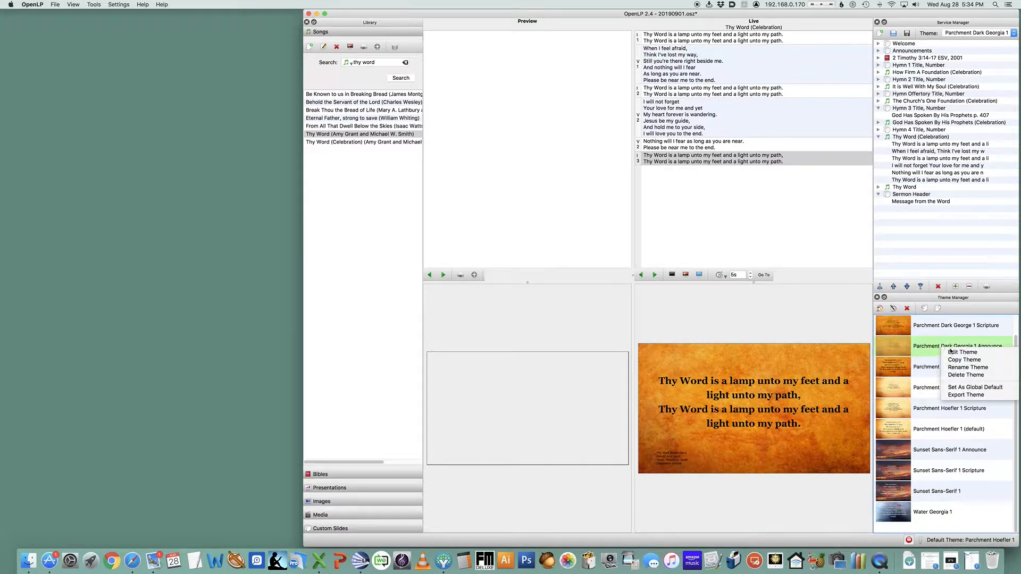
pyautogui.click(964, 360)
pyautogui.click(673, 268)
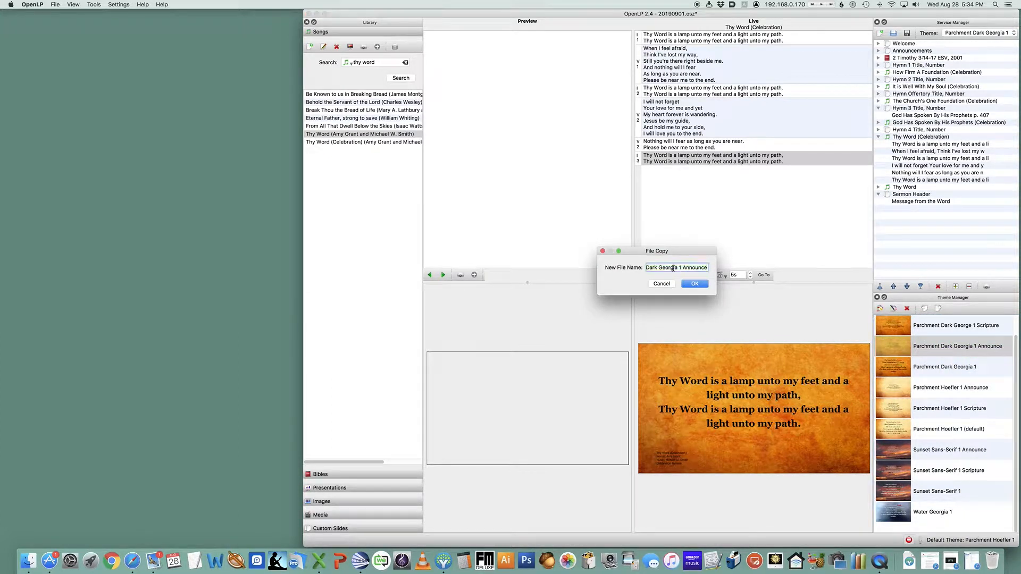
pyautogui.moveTo(673, 269); pyautogui.dragTo(593, 266)
pyautogui.write('Water')
pyautogui.click(696, 285)
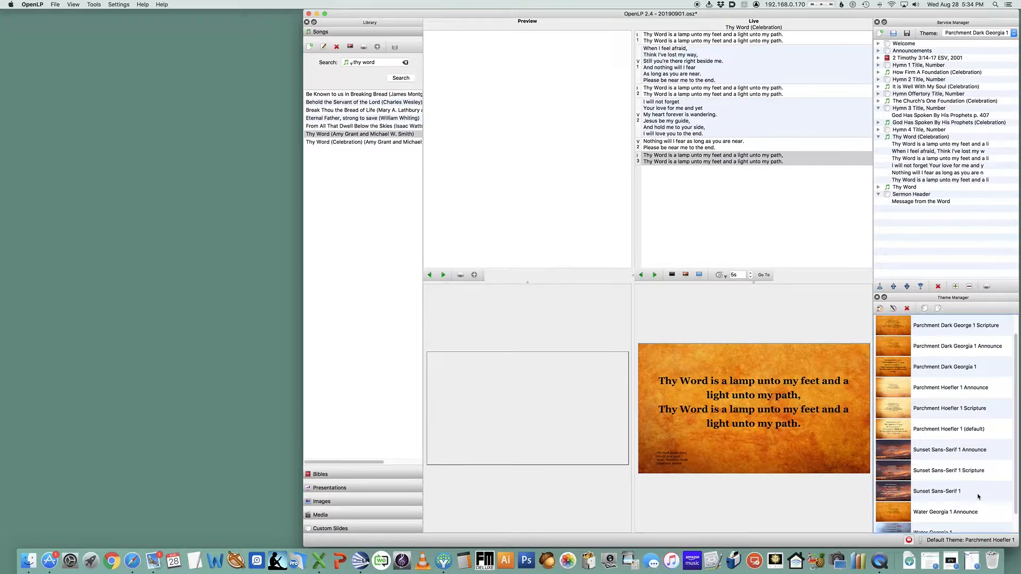
# - Open the Water Georgia 1 Announce theme for editing and start choosing a new background image
pyautogui.scroll(-1, 978, 497)
pyautogui.rightClick(938, 493)
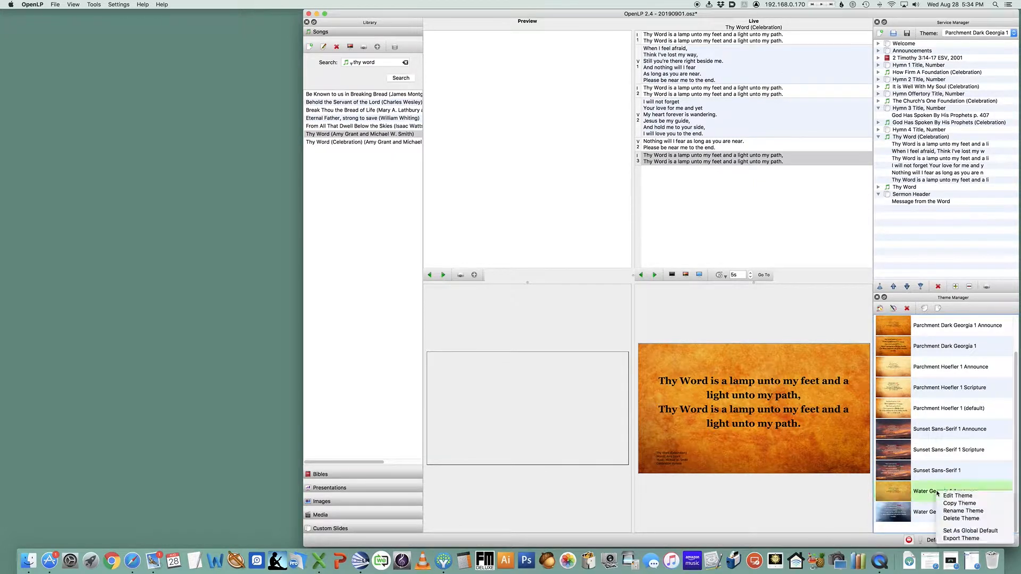
pyautogui.click(964, 499)
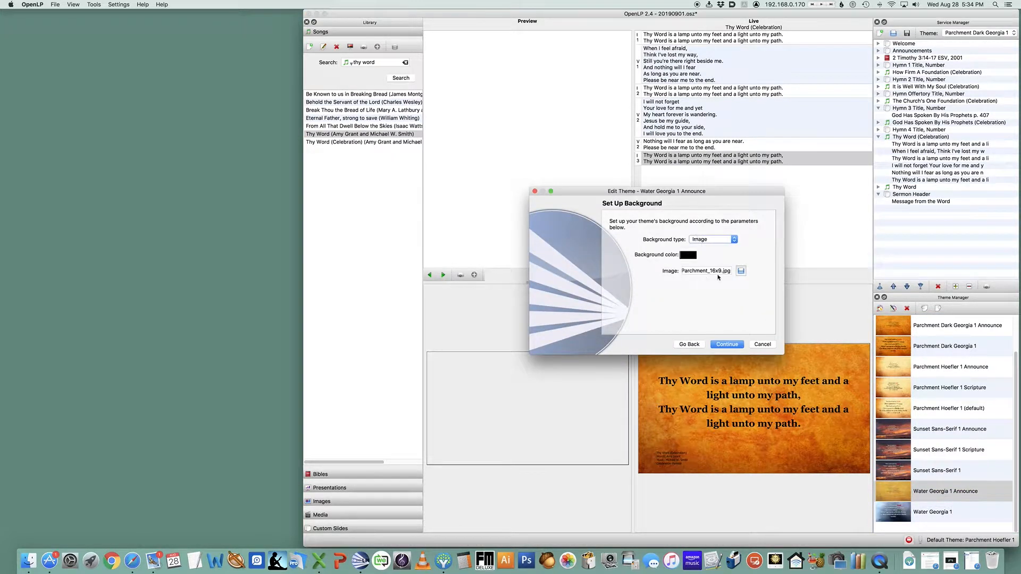
pyautogui.click(741, 271)
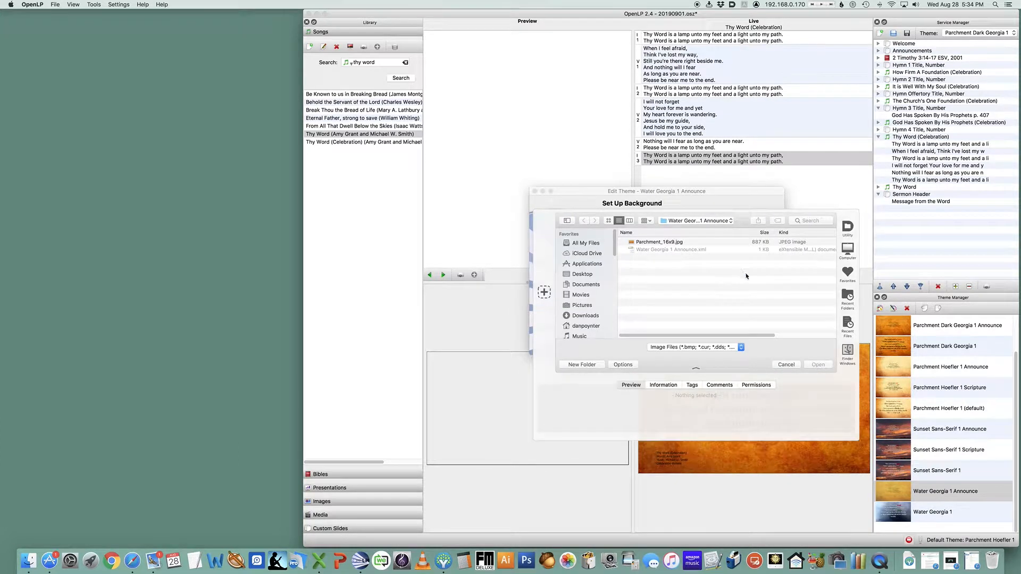
pyautogui.click(849, 227)
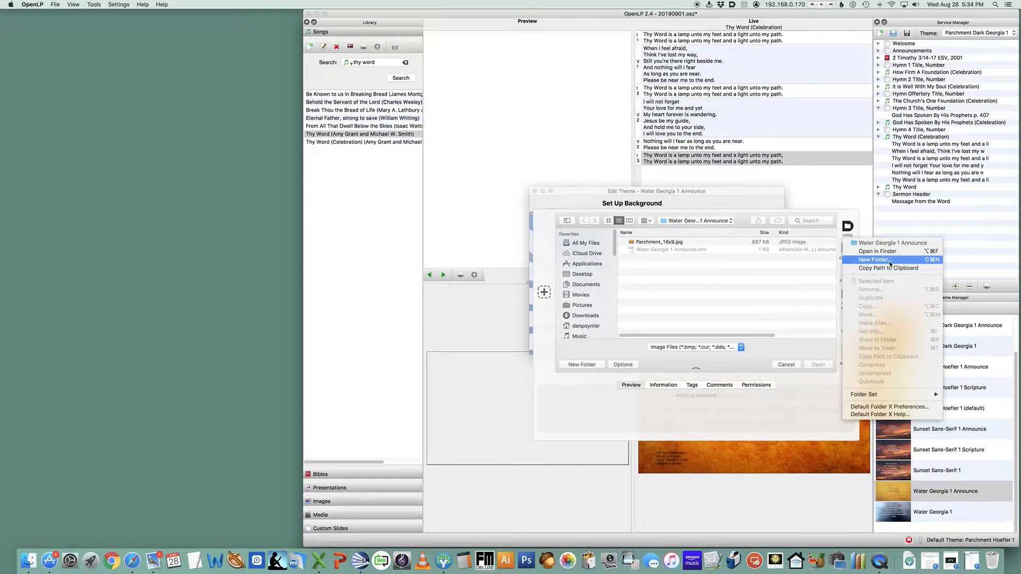
pyautogui.moveTo(889, 395)
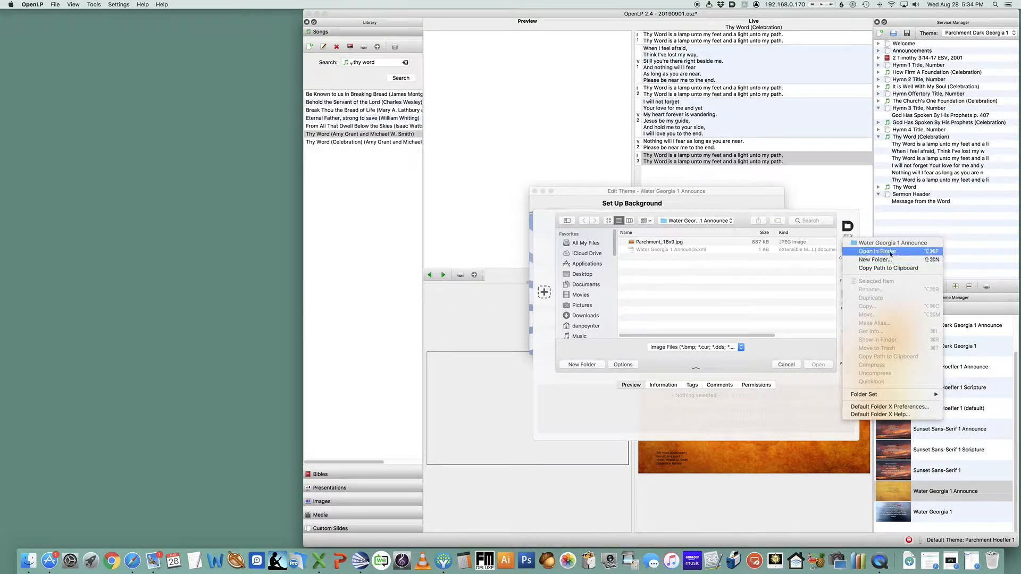
pyautogui.click(745, 219)
pyautogui.click(730, 221)
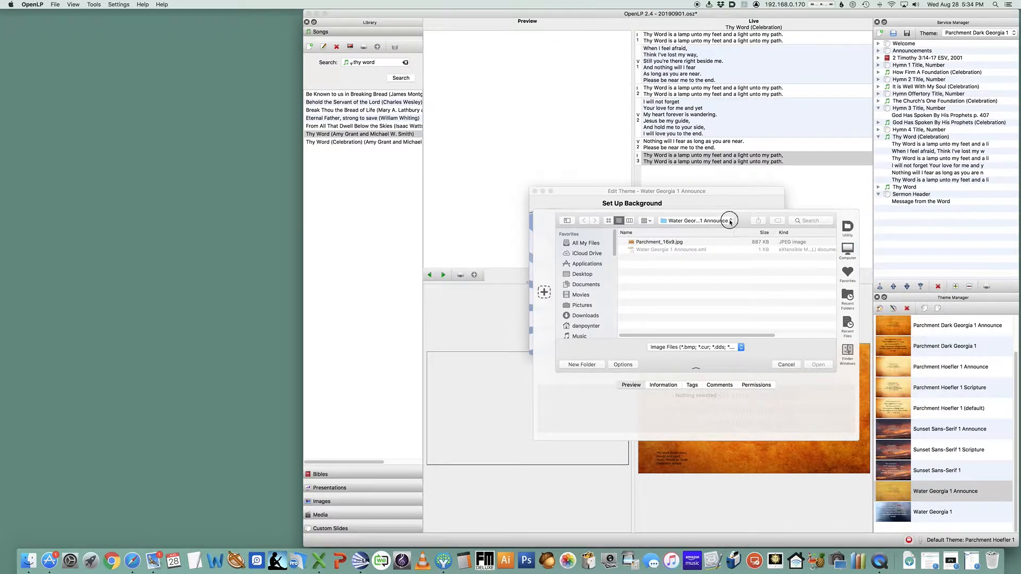
pyautogui.moveTo(731, 222)
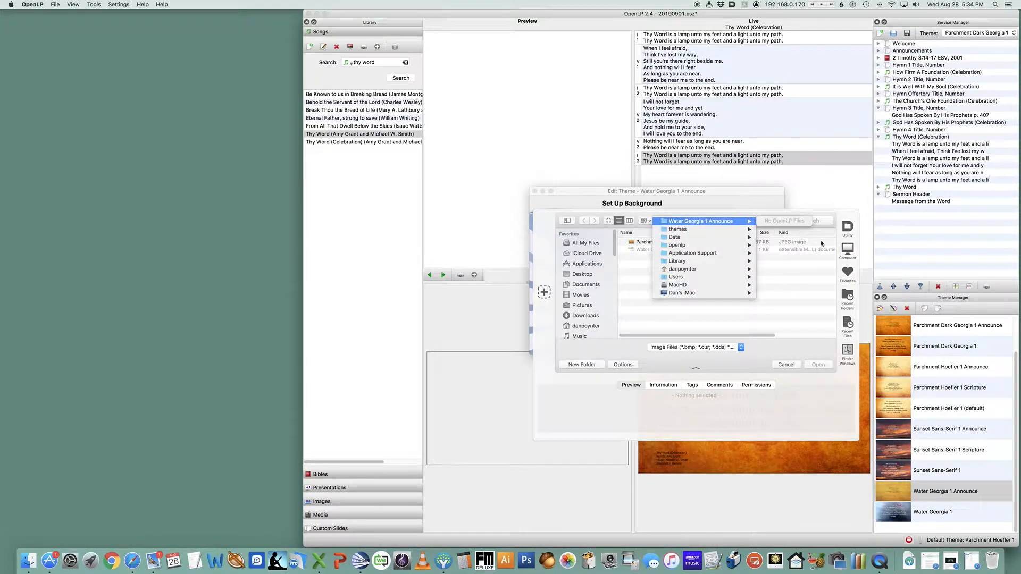
pyautogui.click(792, 300)
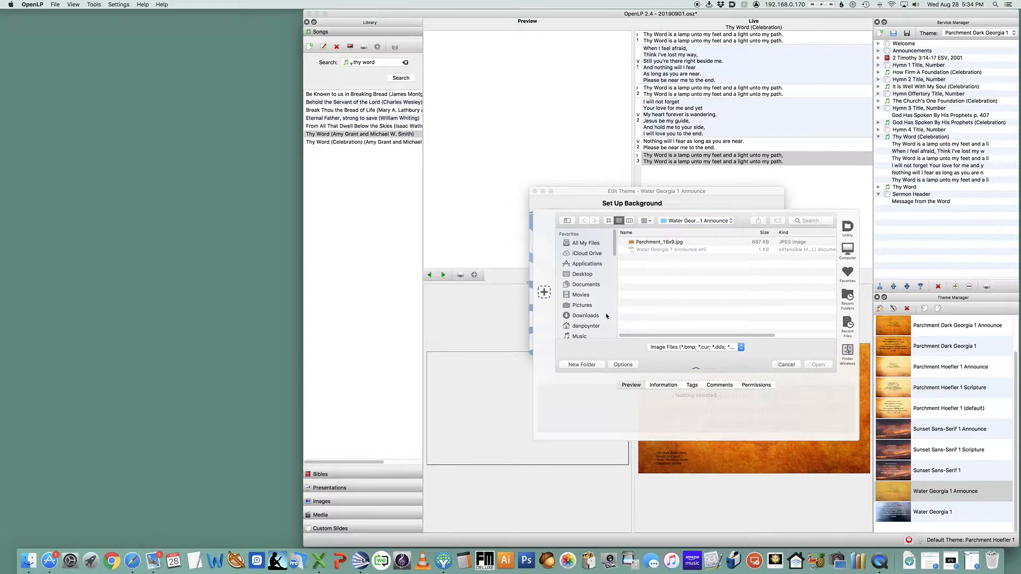
# - Choose IMG_9377_16x9.jpg from the recently used 16x9 (overheads) folder as the background image
pyautogui.click(850, 297)
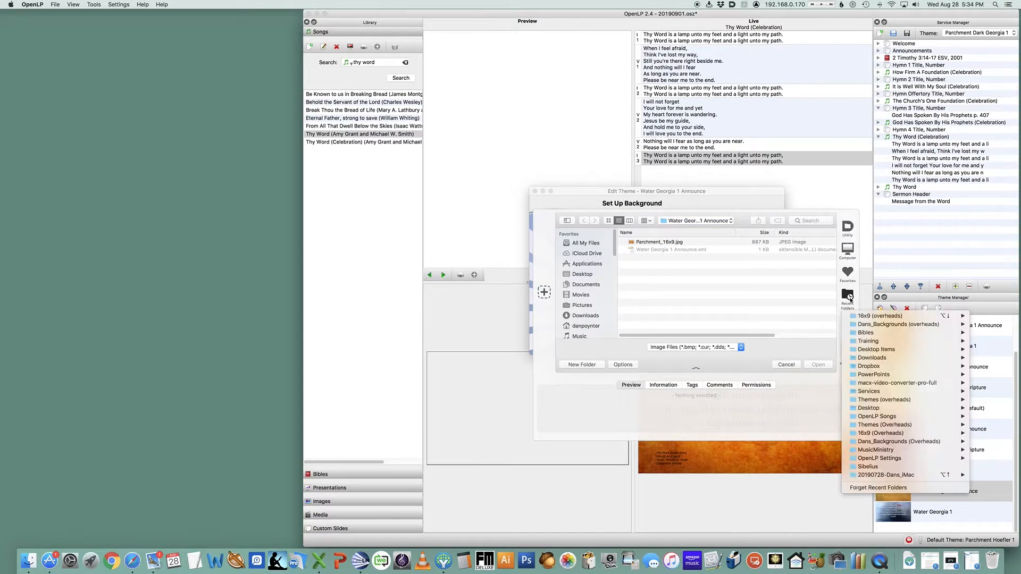
pyautogui.click(878, 317)
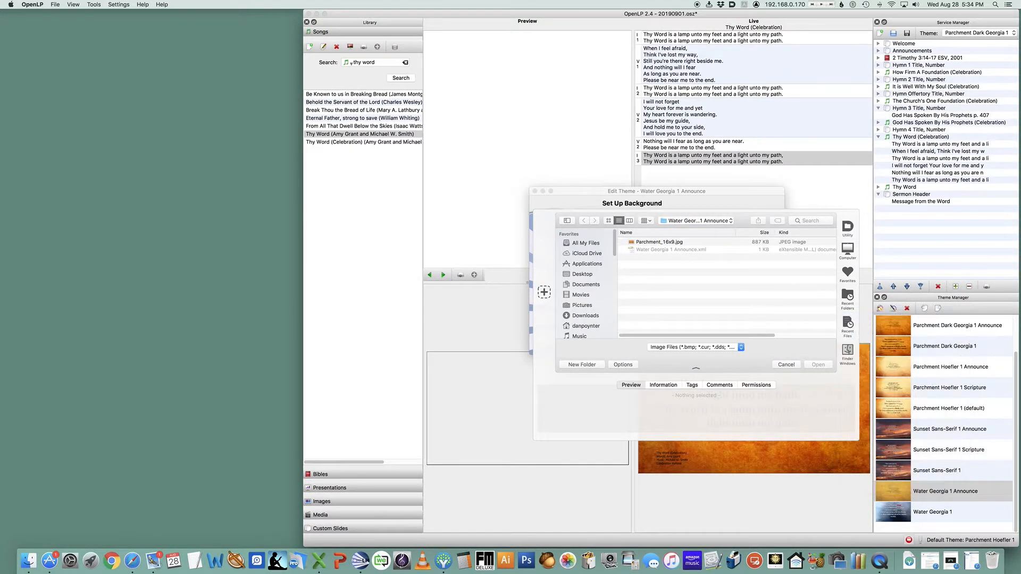
pyautogui.click(745, 295)
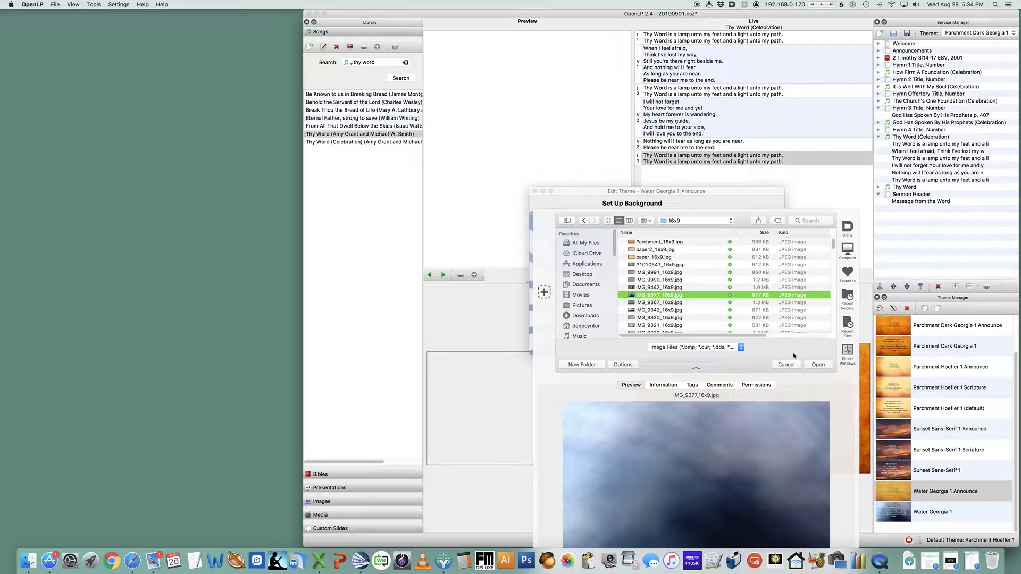
pyautogui.click(818, 365)
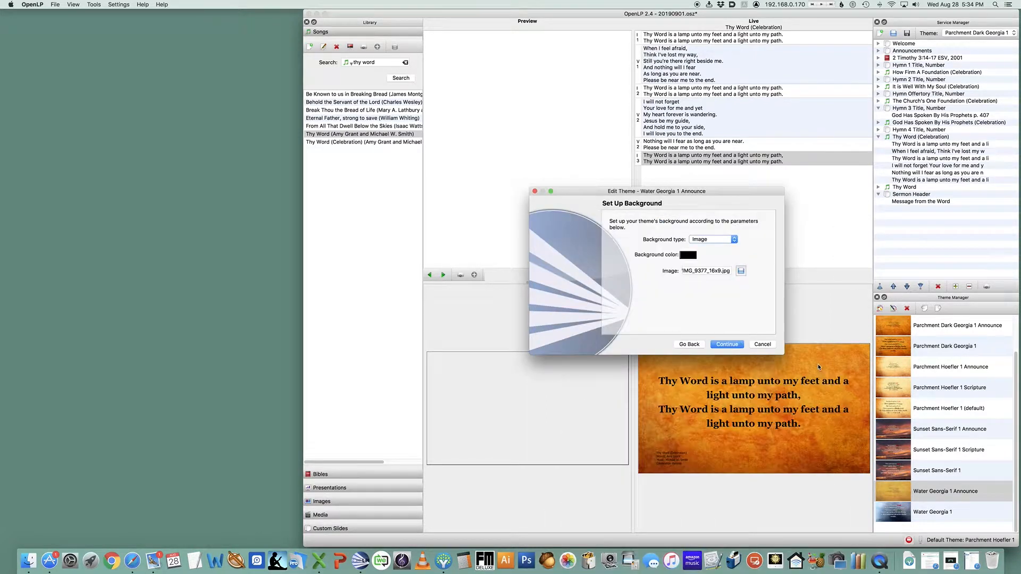
# - Set the main area font color of Water Georgia 1 Announce to white
pyautogui.click(736, 349)
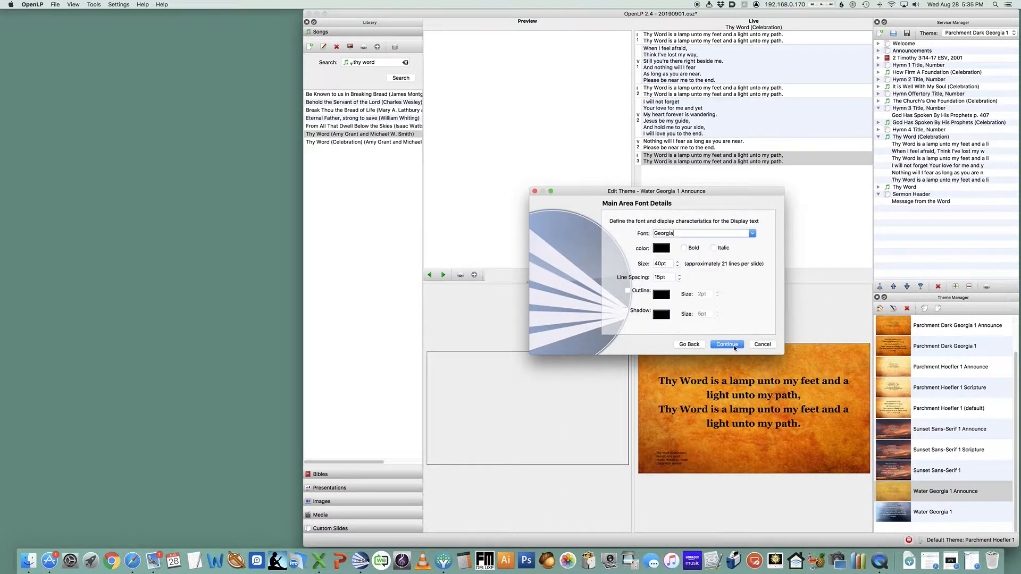
pyautogui.click(661, 248)
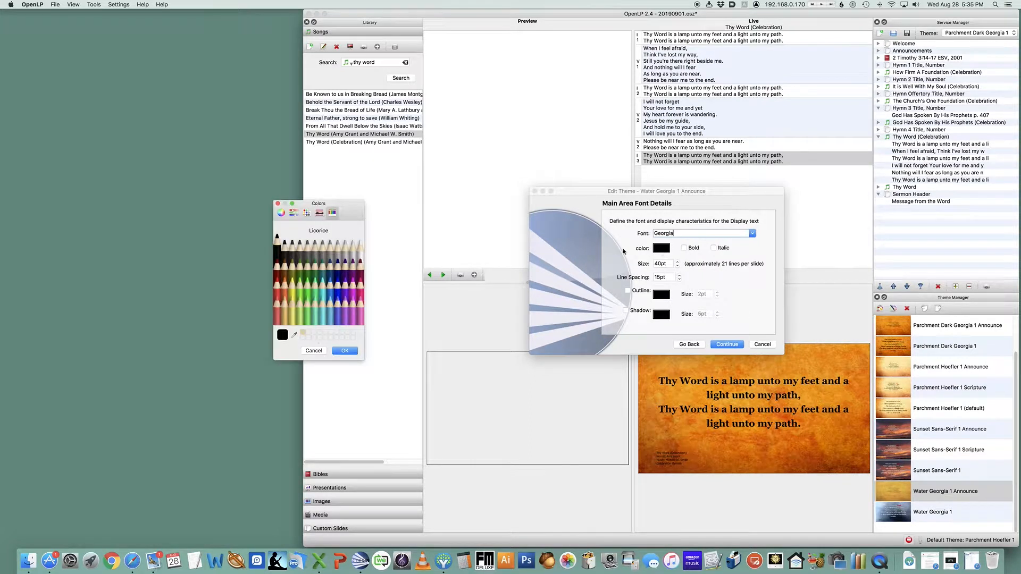
pyautogui.click(361, 266)
pyautogui.click(345, 351)
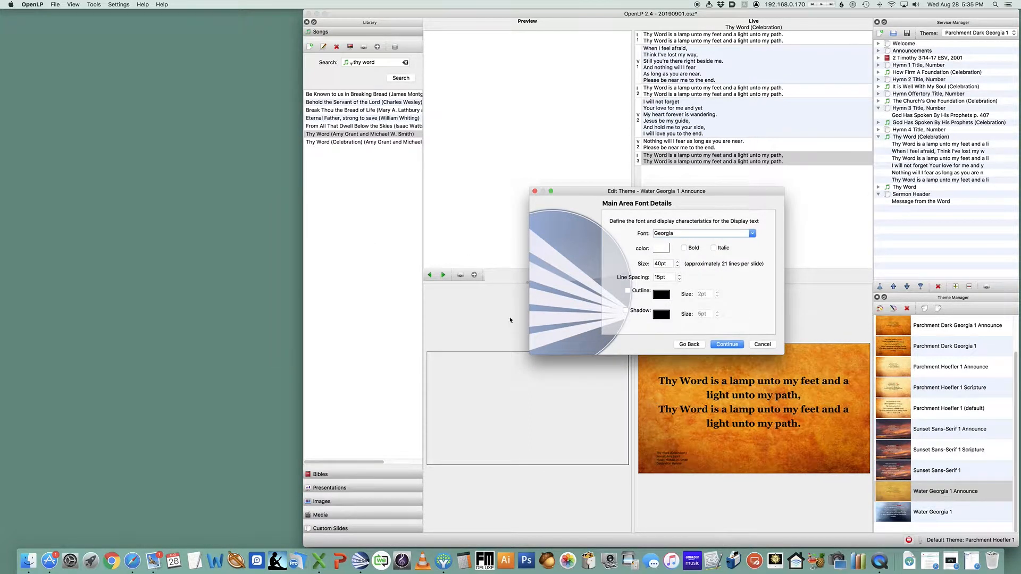
# - Check the layout preview of the output areas and proceed to the final preview of Water Georgia 1 Announce
pyautogui.click(728, 345)
pyautogui.click(733, 346)
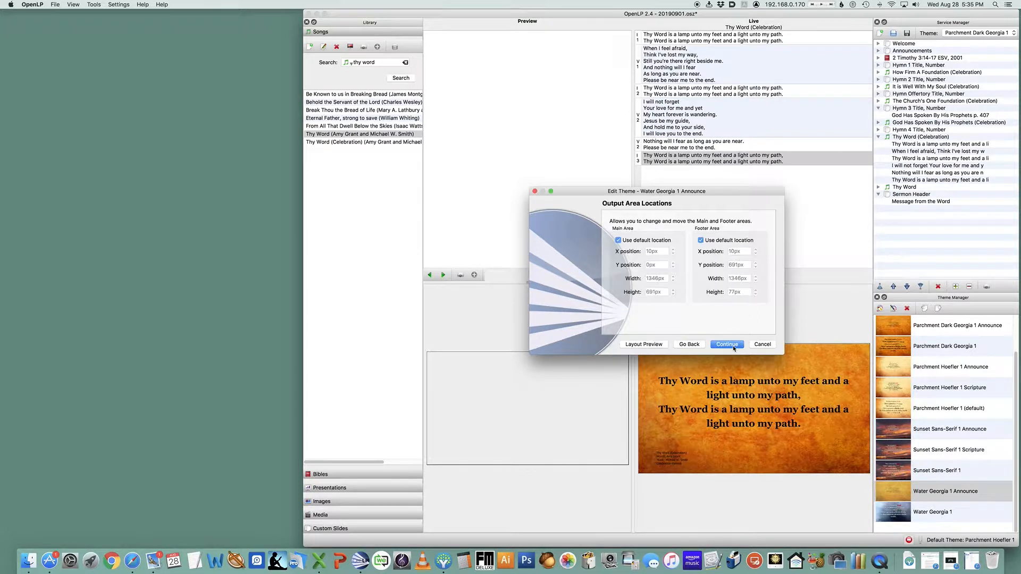
pyautogui.click(646, 345)
pyautogui.click(718, 327)
pyautogui.click(727, 345)
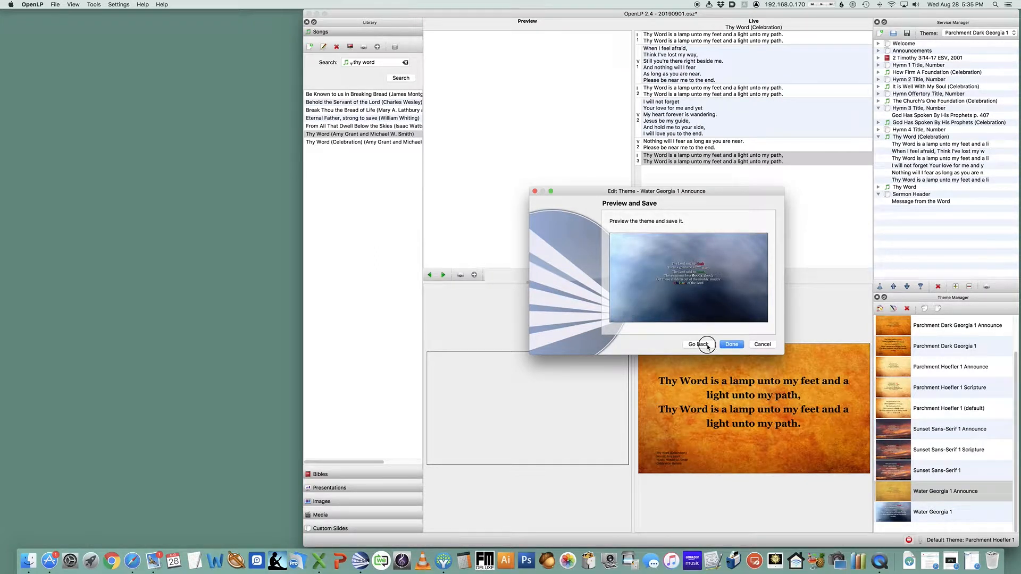
# - Go back to the footer font settings, set the footer color to Licorice, and return to the main area font settings
pyautogui.click(708, 345)
pyautogui.click(708, 346)
pyautogui.click(701, 346)
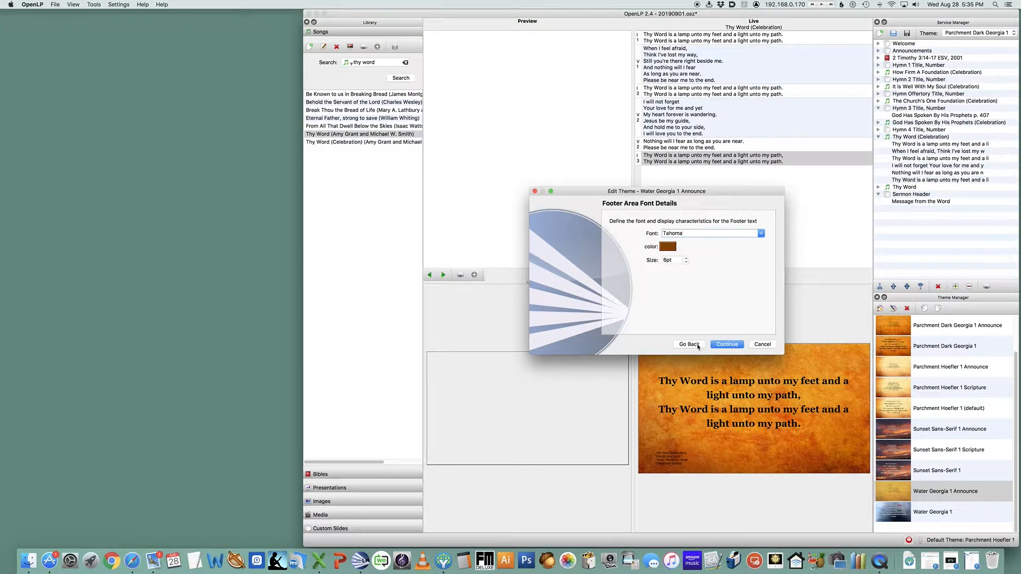
pyautogui.click(669, 247)
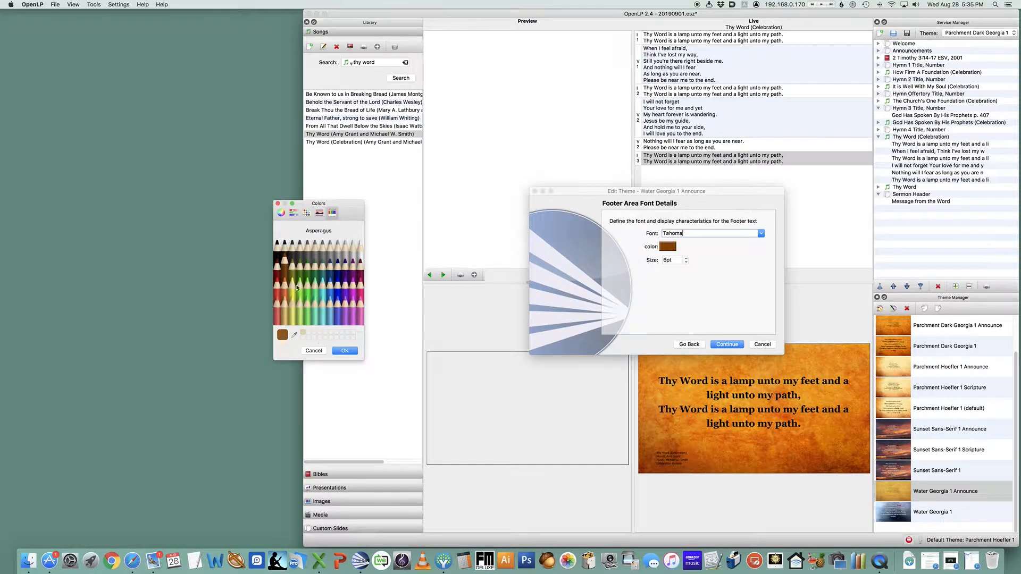
pyautogui.click(277, 249)
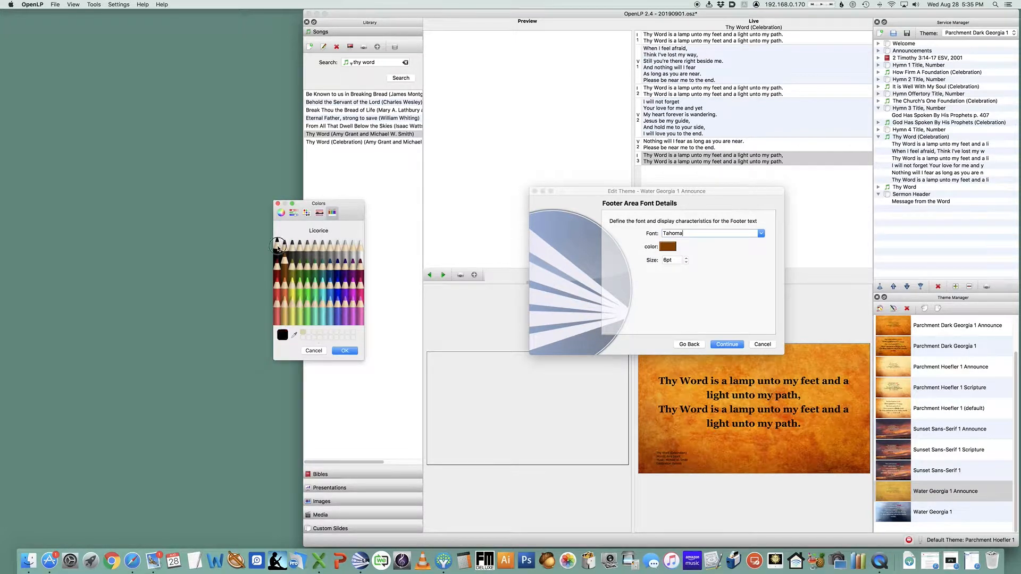
pyautogui.click(345, 351)
pyautogui.click(690, 345)
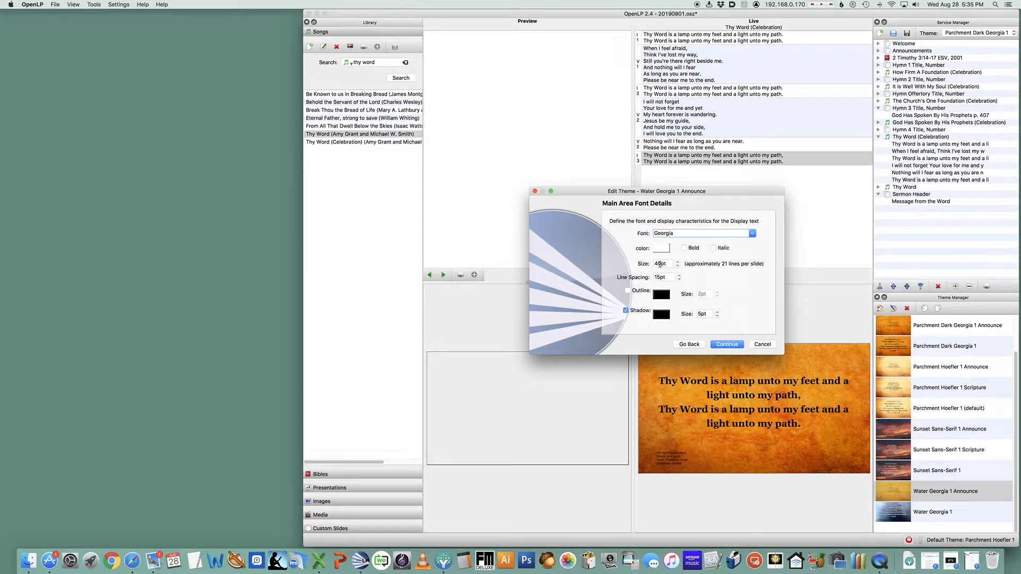
# - Set the main area font size of Water Georgia 1 Announce to 80 pt and reduce its line spacing
pyautogui.click(655, 264)
pyautogui.write('80')
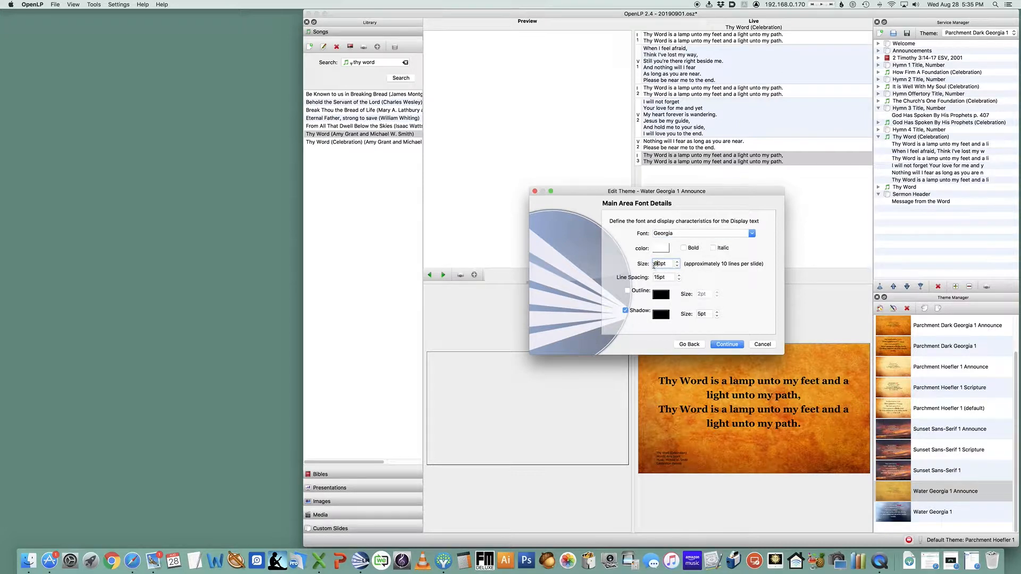
pyautogui.moveTo(660, 277); pyautogui.dragTo(653, 278)
pyautogui.write('48')
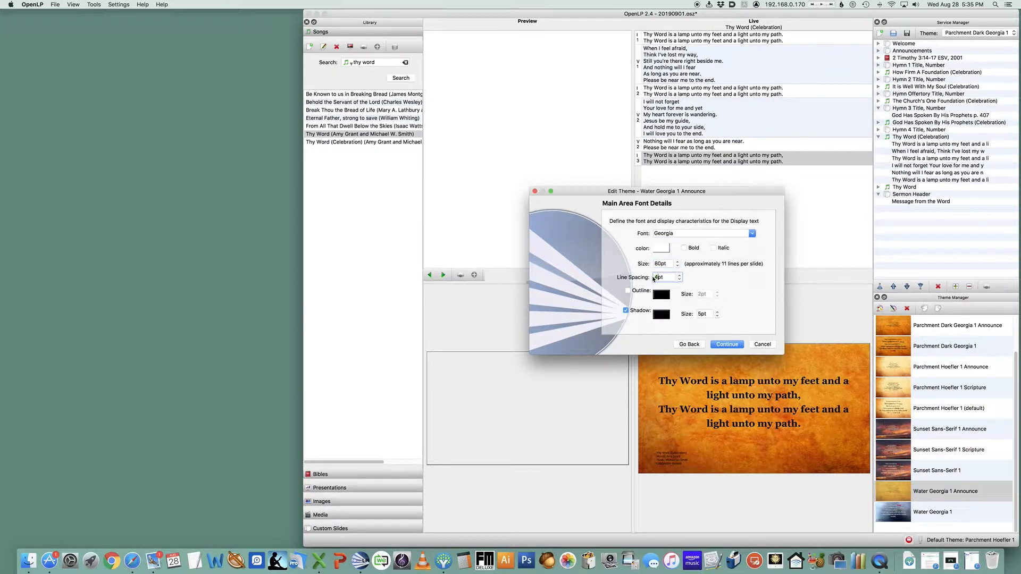
# - Proceed through the remaining settings to the preview and save the Water Georgia 1 Announce theme
pyautogui.click(727, 345)
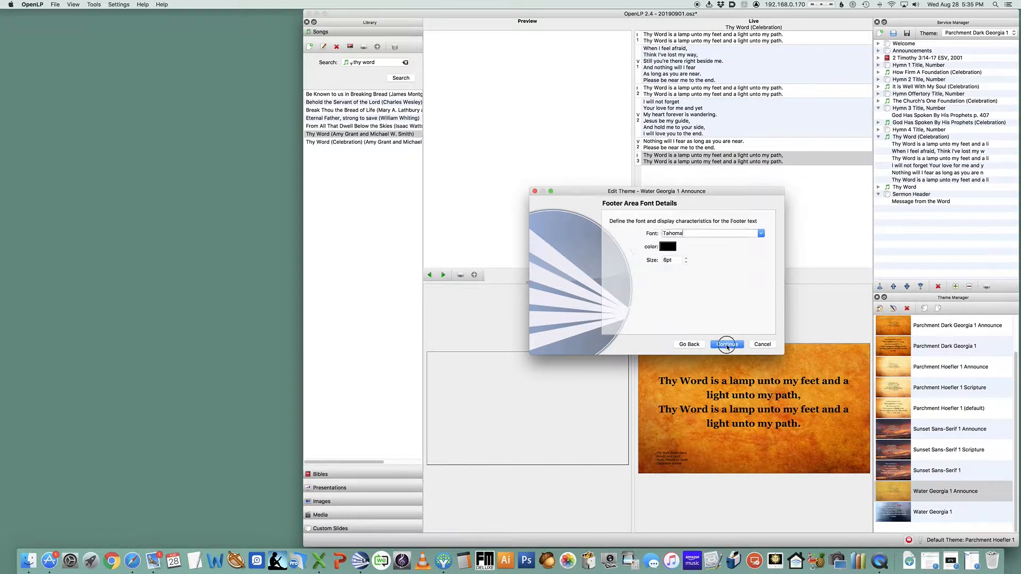
pyautogui.click(727, 345)
pyautogui.click(727, 345)
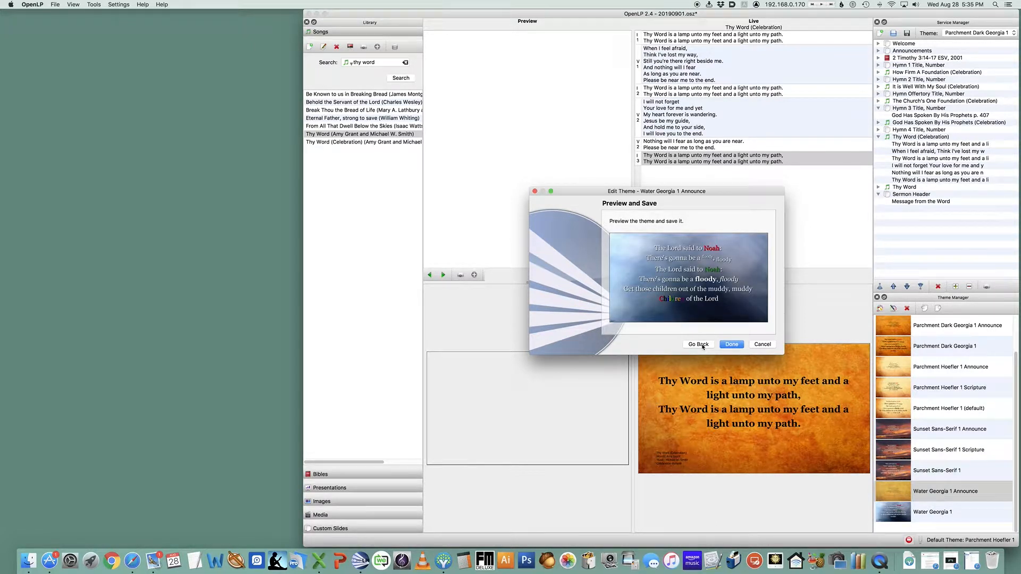
pyautogui.click(732, 344)
pyautogui.click(733, 345)
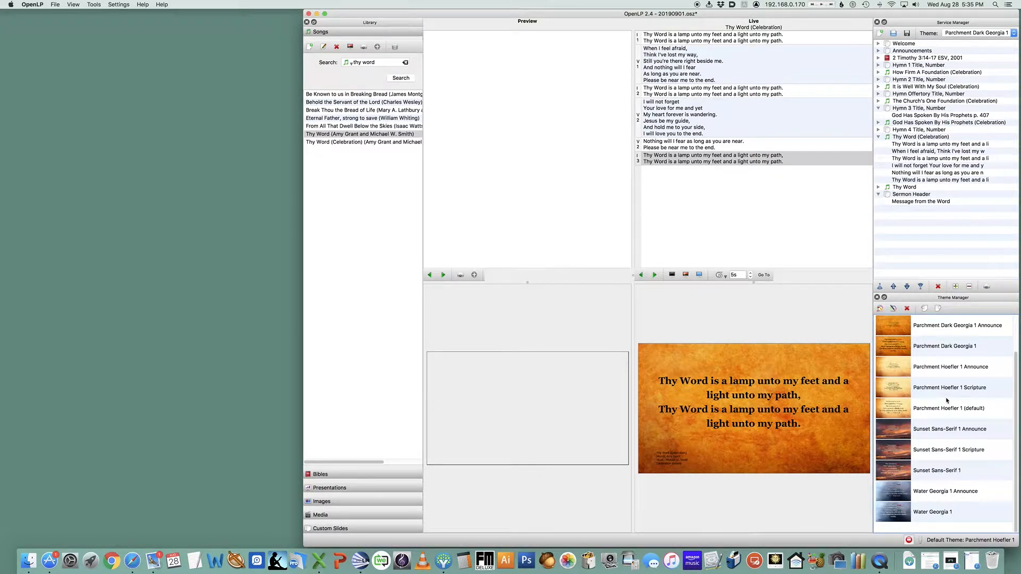
# - Copy the Parchment Dark George 1 Scripture theme under the name Water Georgia 1 Scripture
pyautogui.scroll(3, 947, 400)
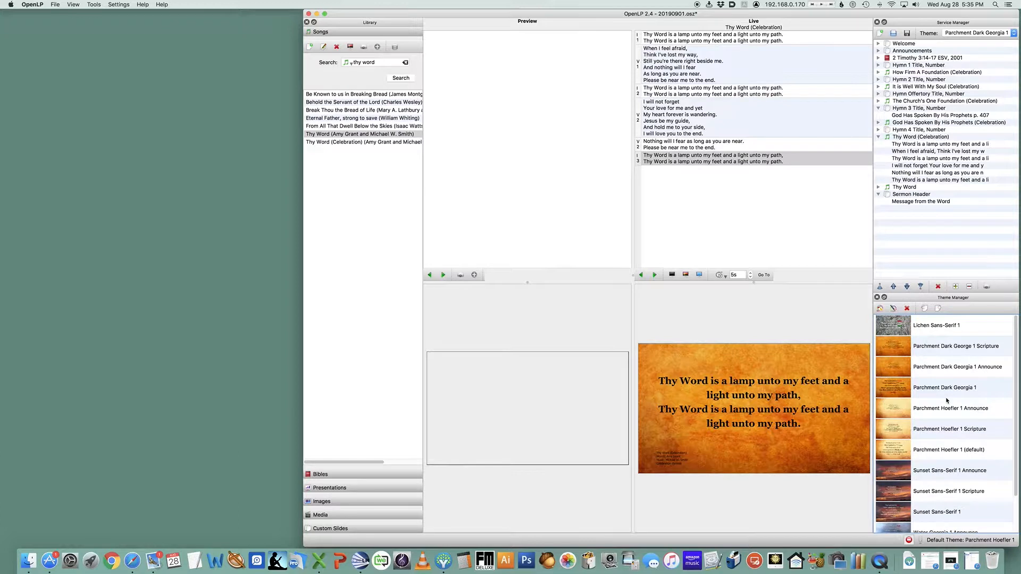
pyautogui.rightClick(939, 347)
pyautogui.click(960, 358)
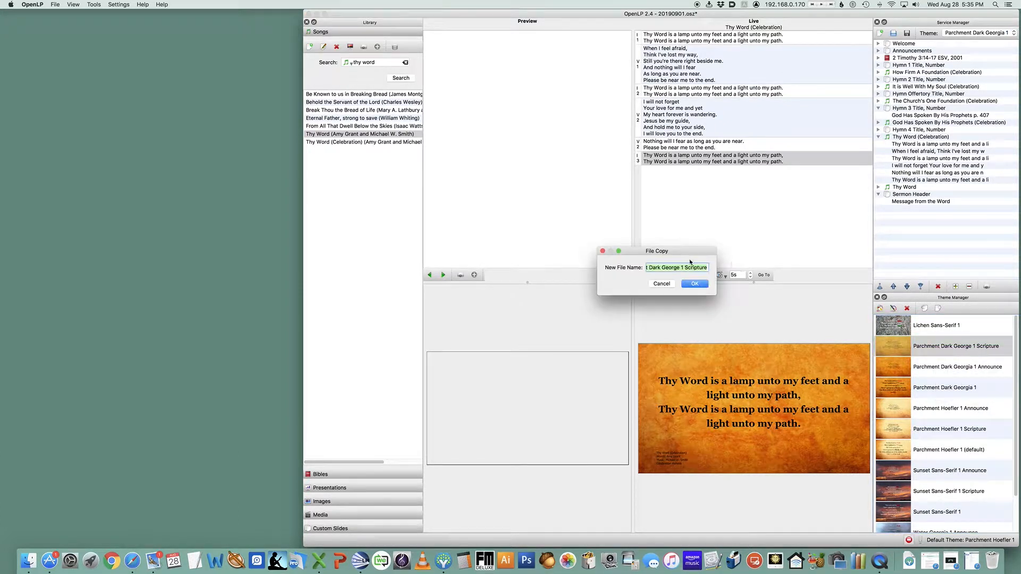
pyautogui.click(677, 268)
pyautogui.moveTo(662, 267); pyautogui.dragTo(581, 265)
pyautogui.write('Water')
pyautogui.click(680, 269)
pyautogui.press('BackSpace')
pyautogui.write('ia')
pyautogui.click(694, 284)
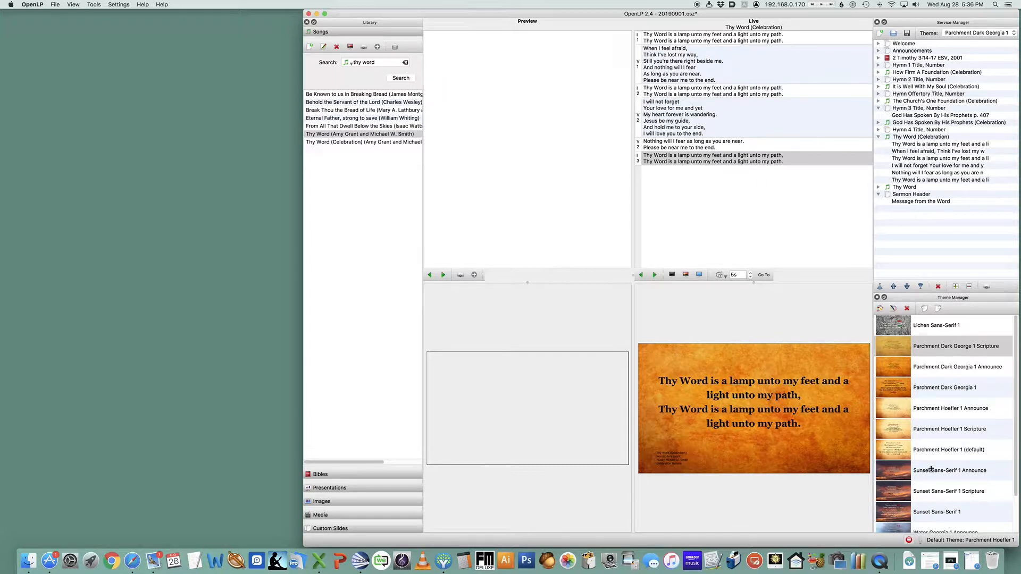
# - Edit Water Georgia 1 Scripture and choose IMG_9377_16x9.jpg from the recently used 16x9 (overheads) folder as its background image
pyautogui.scroll(-3, 932, 470)
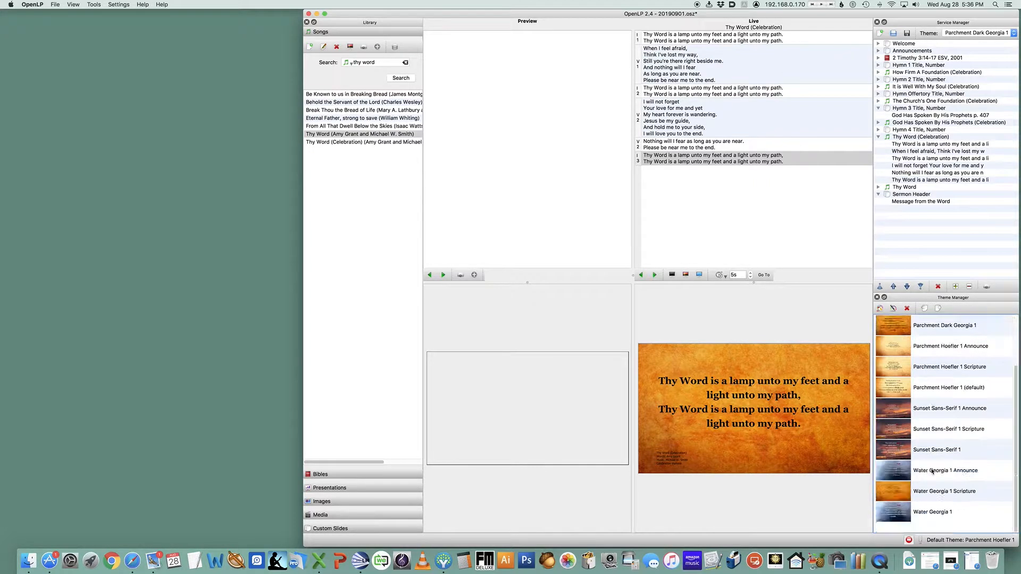
pyautogui.click(939, 514)
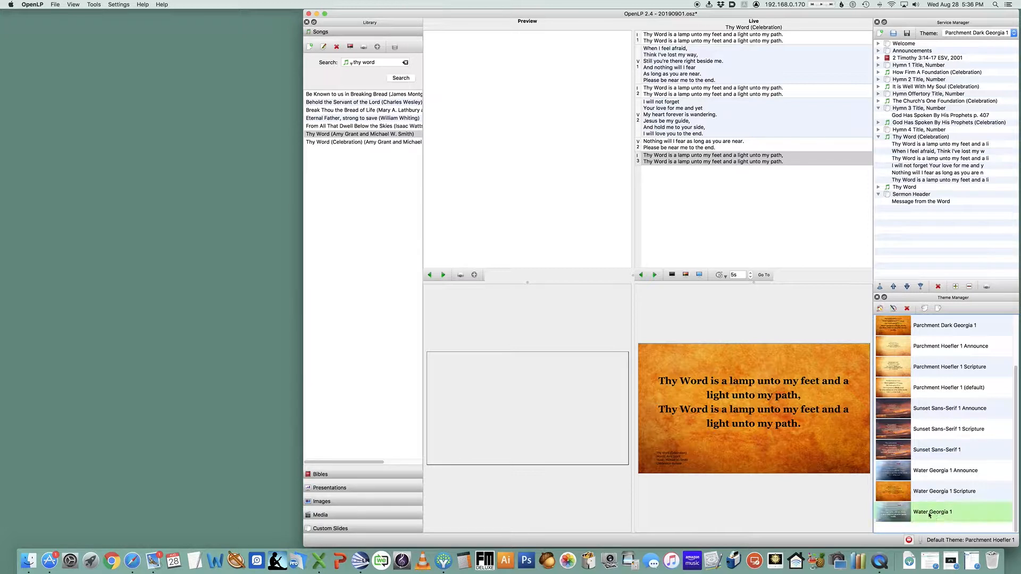
pyautogui.click(932, 493)
pyautogui.rightClick(932, 493)
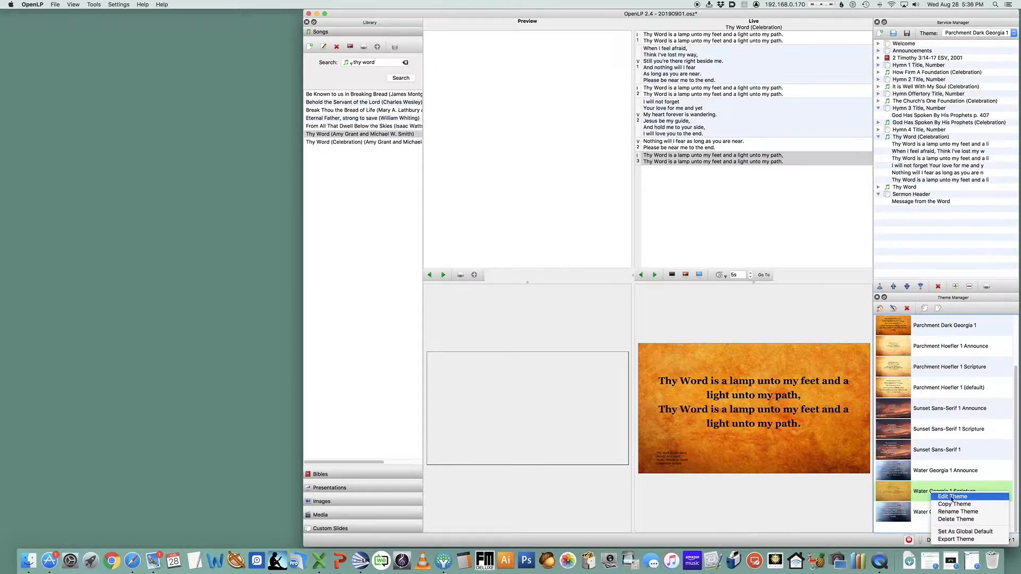
pyautogui.click(944, 498)
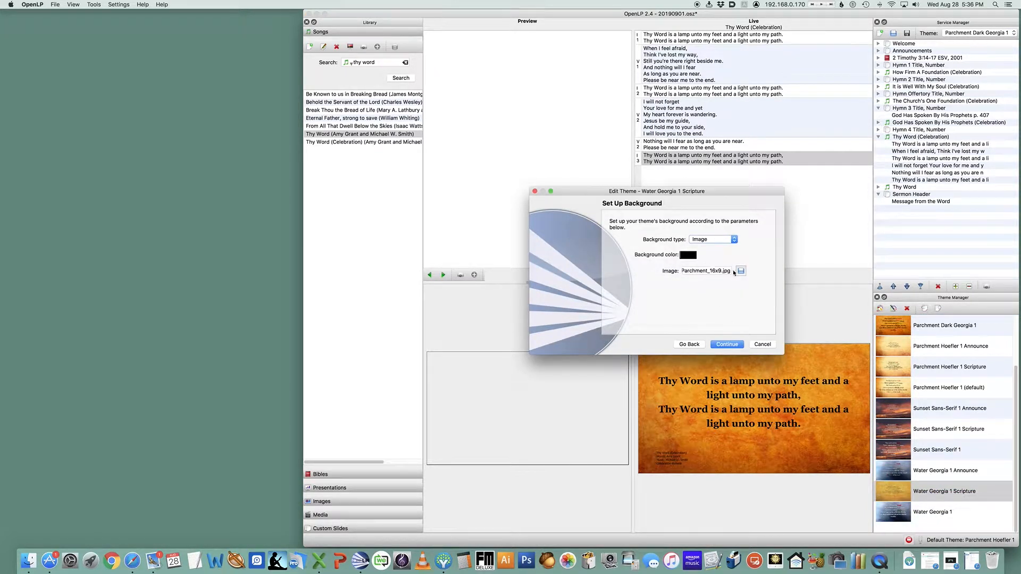
pyautogui.click(742, 271)
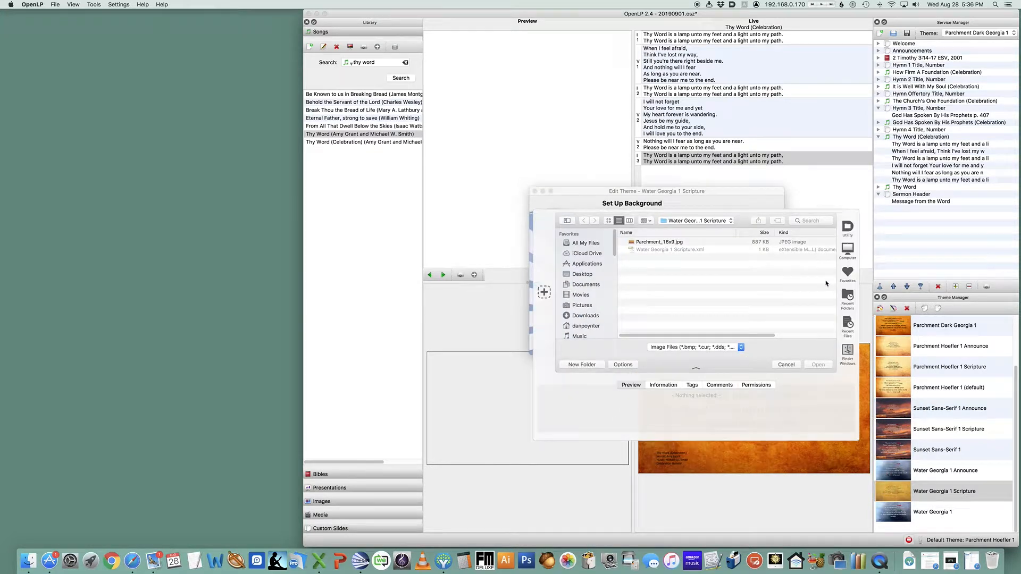
pyautogui.click(849, 298)
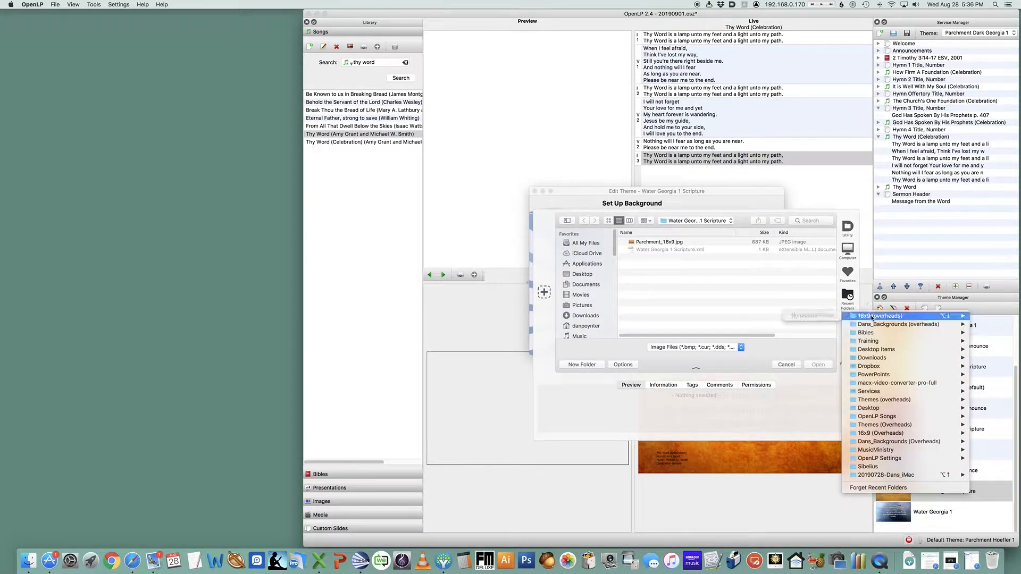
pyautogui.click(872, 316)
pyautogui.click(660, 295)
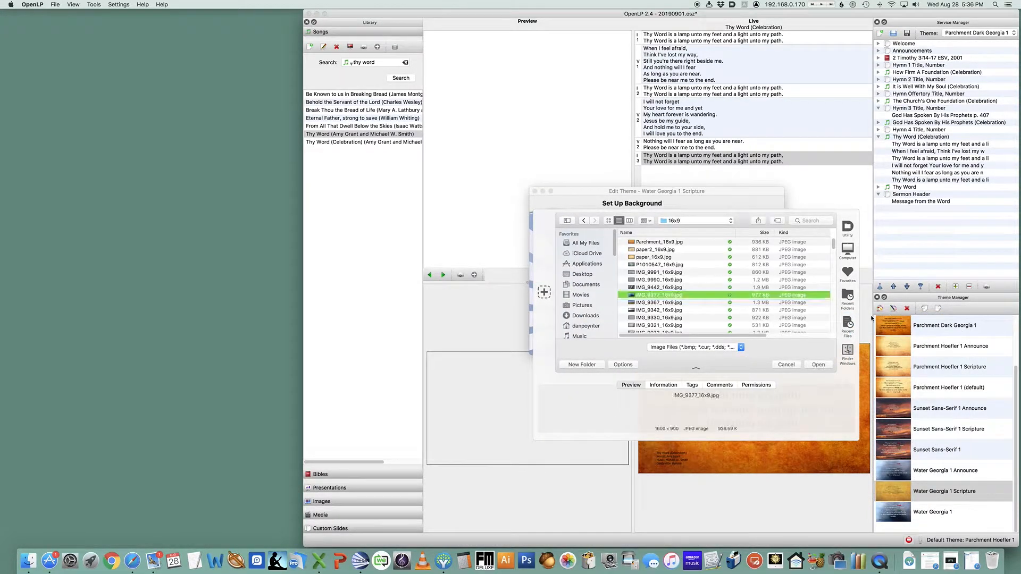
pyautogui.click(819, 364)
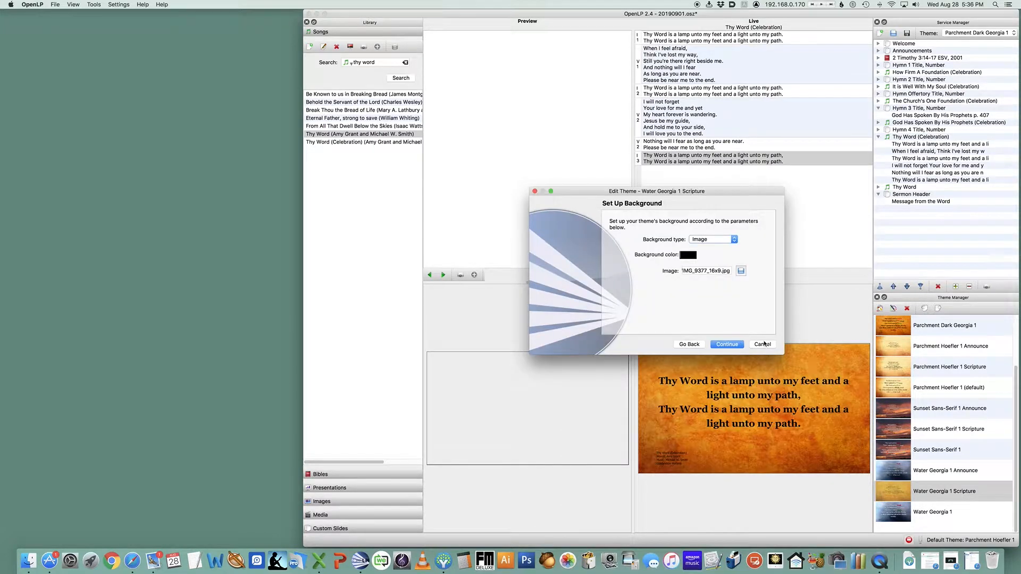
# - Set the main area font color of Water Georgia 1 Scripture to Snow white
pyautogui.click(733, 345)
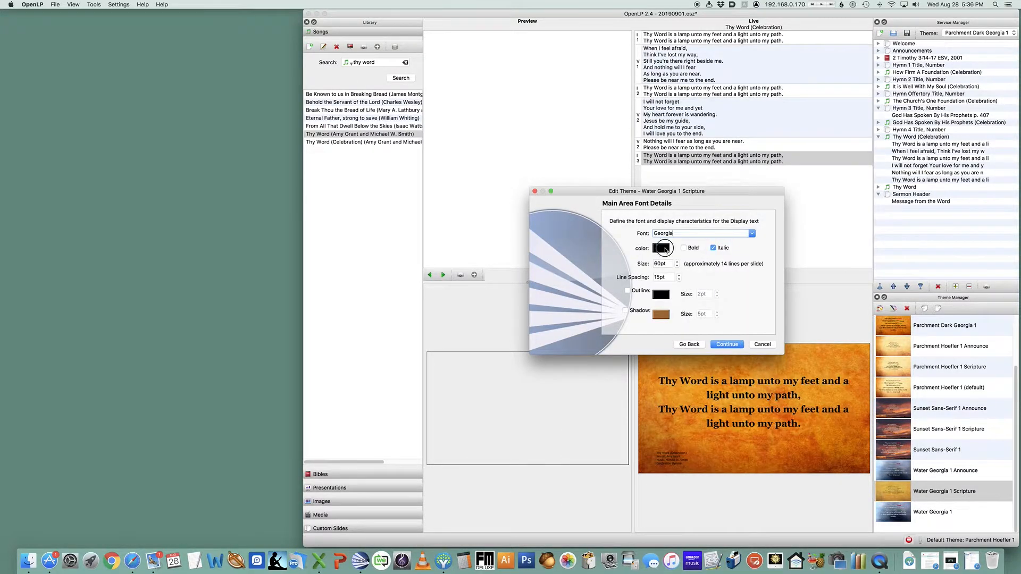
pyautogui.click(662, 248)
pyautogui.click(359, 248)
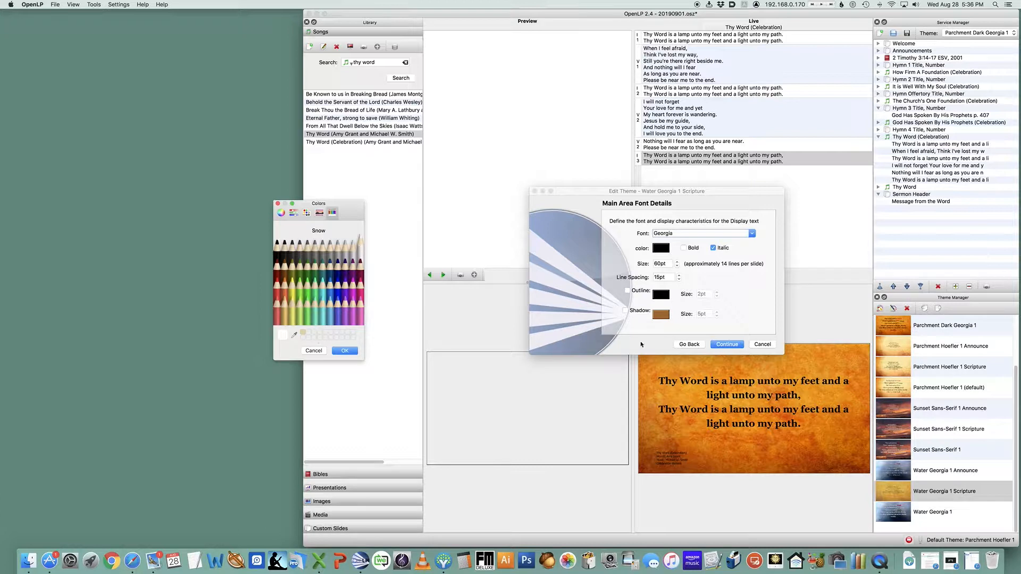
pyautogui.click(345, 350)
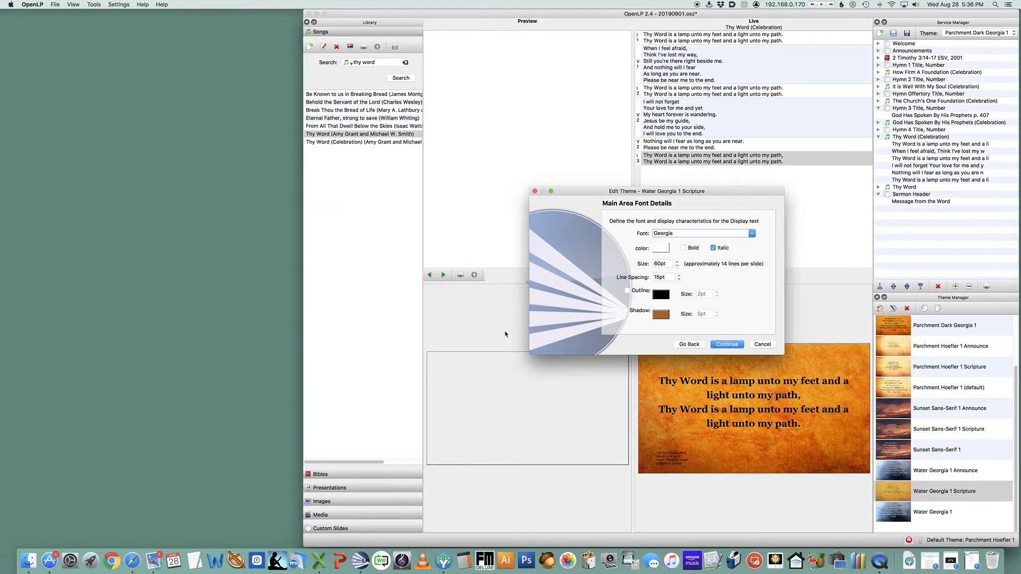
# - Enable the main area text shadow and set its color to black
pyautogui.click(626, 311)
pyautogui.click(661, 314)
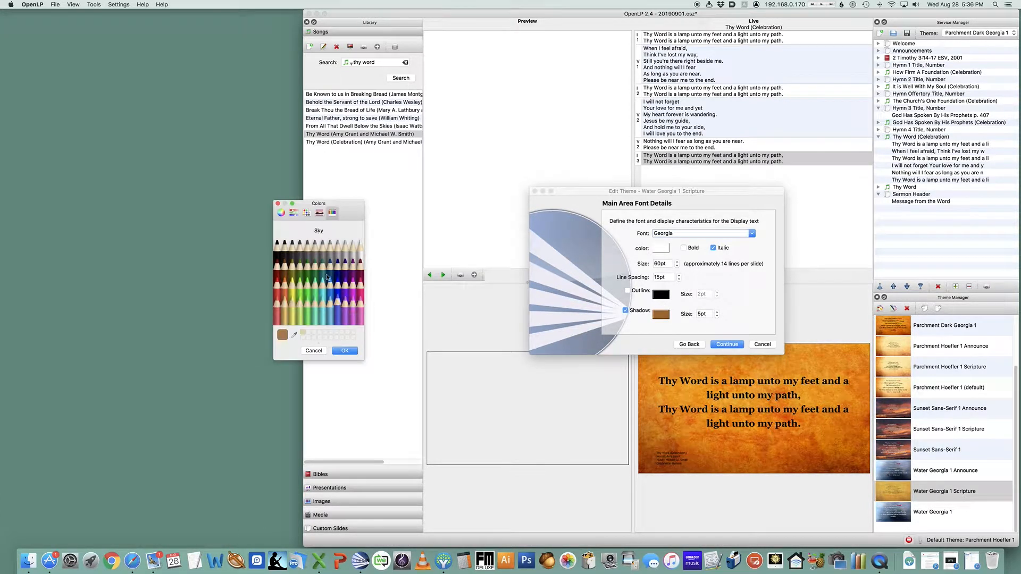
pyautogui.click(276, 252)
pyautogui.click(345, 351)
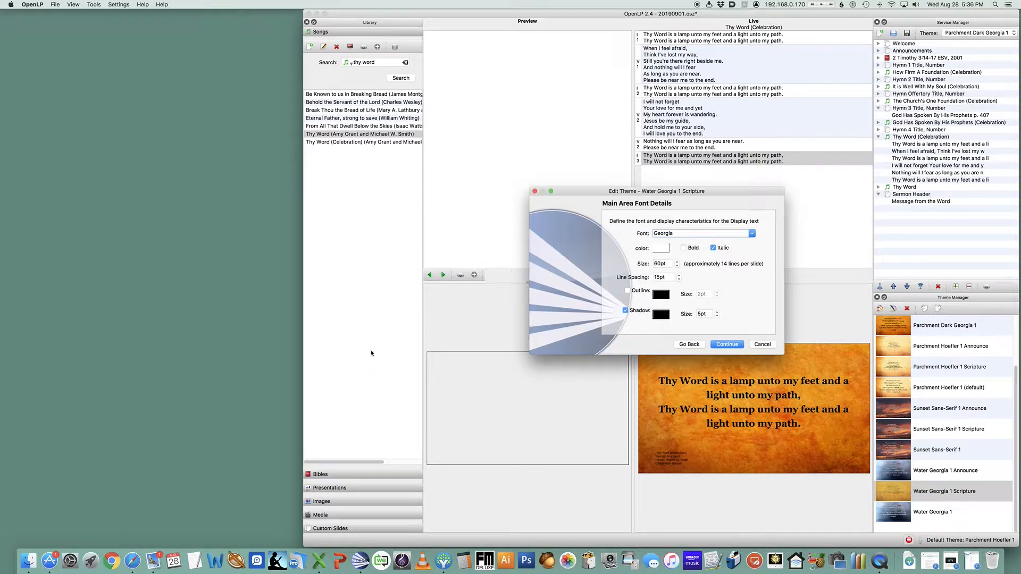
# - Keep the remaining footer, alignment and layout settings and save the Water Georgia 1 Scripture theme
pyautogui.click(736, 348)
pyautogui.click(736, 348)
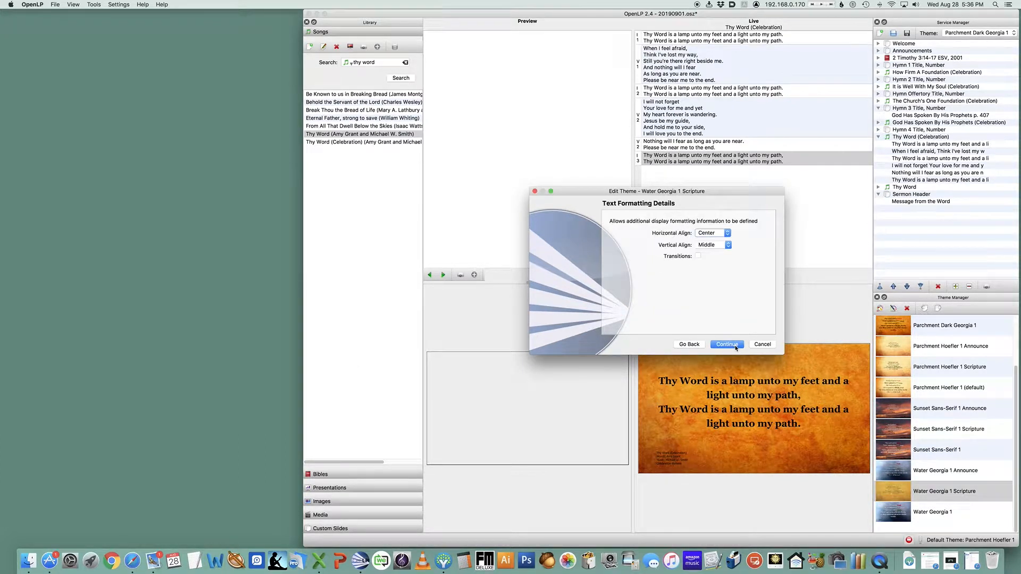
pyautogui.click(737, 349)
pyautogui.click(736, 348)
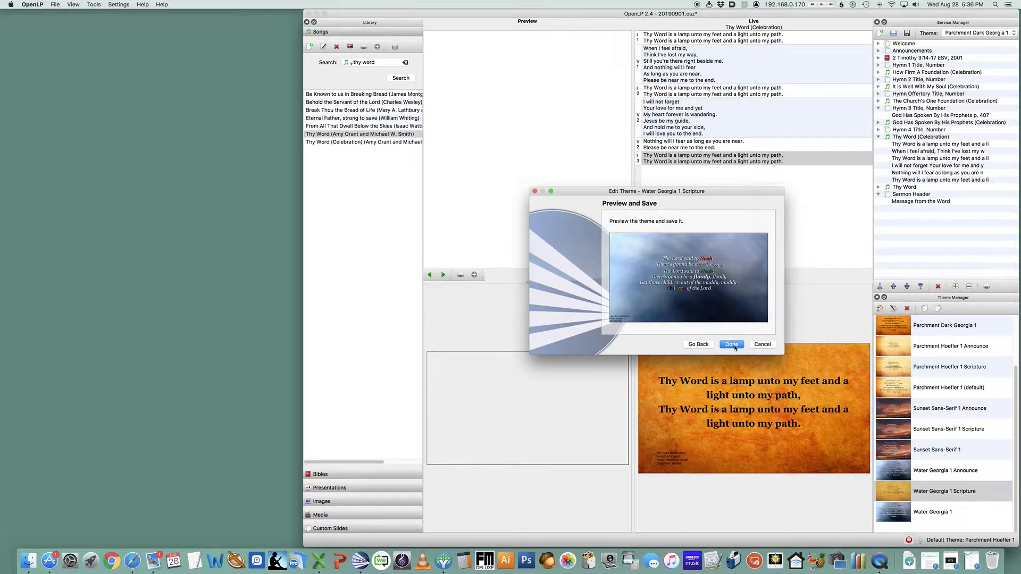
pyautogui.click(732, 345)
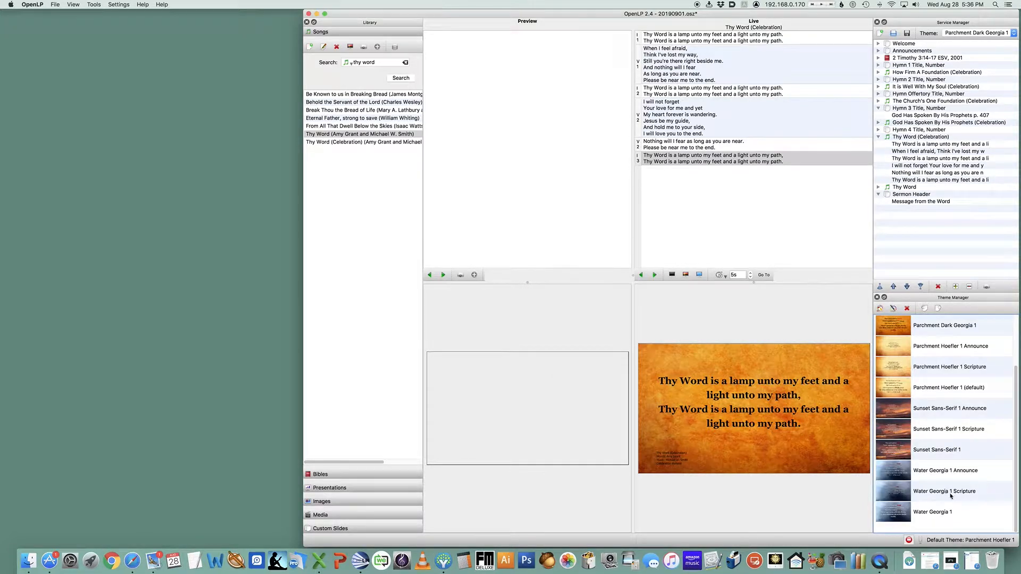
# - Set the service theme to Water Georgia 1 and the 2 Timothy 3:14-17 item's theme to Water Georgia 1 Scripture
pyautogui.click(964, 33)
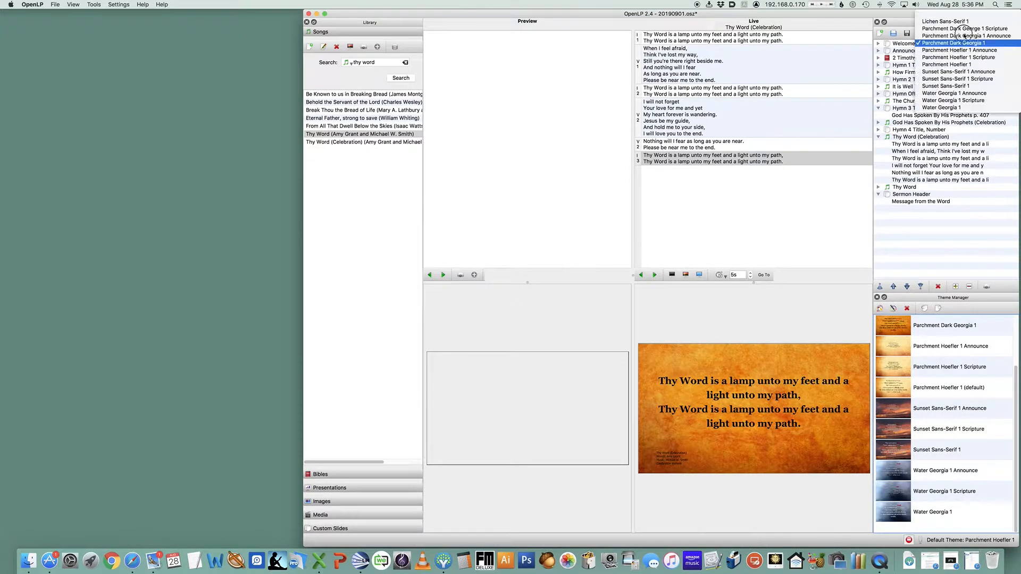
pyautogui.click(965, 109)
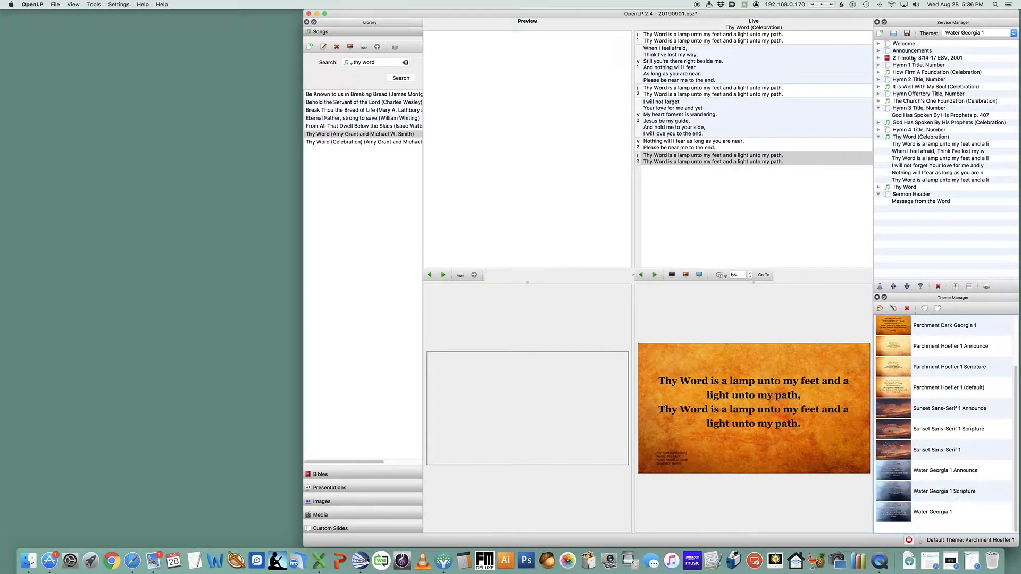
pyautogui.rightClick(920, 58)
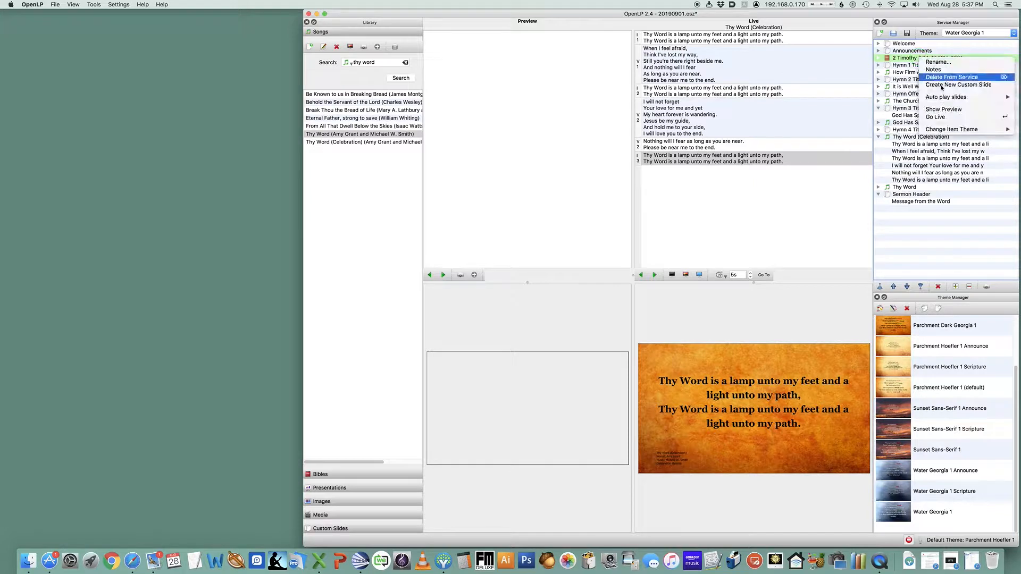
pyautogui.moveTo(944, 128)
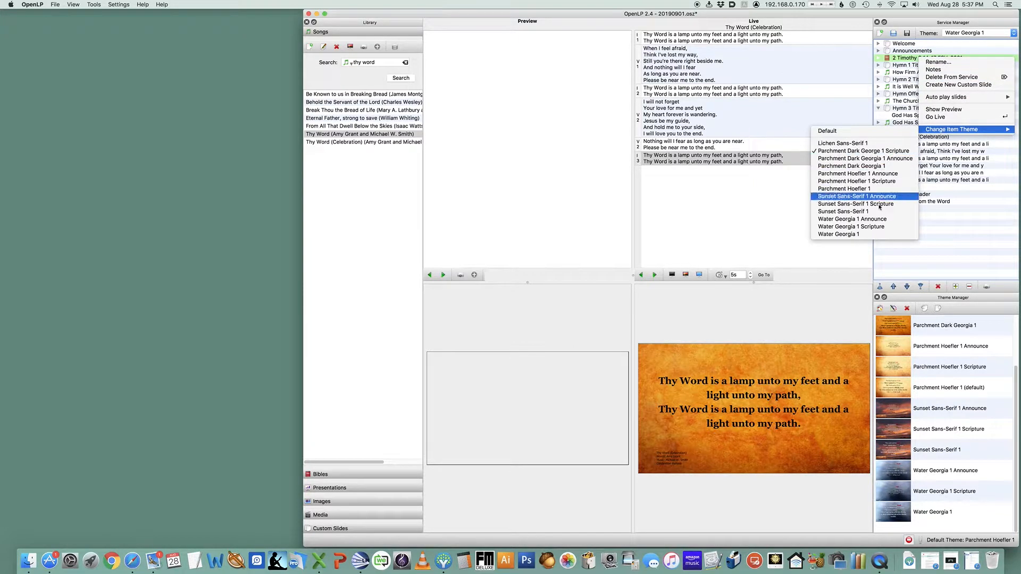
pyautogui.click(883, 227)
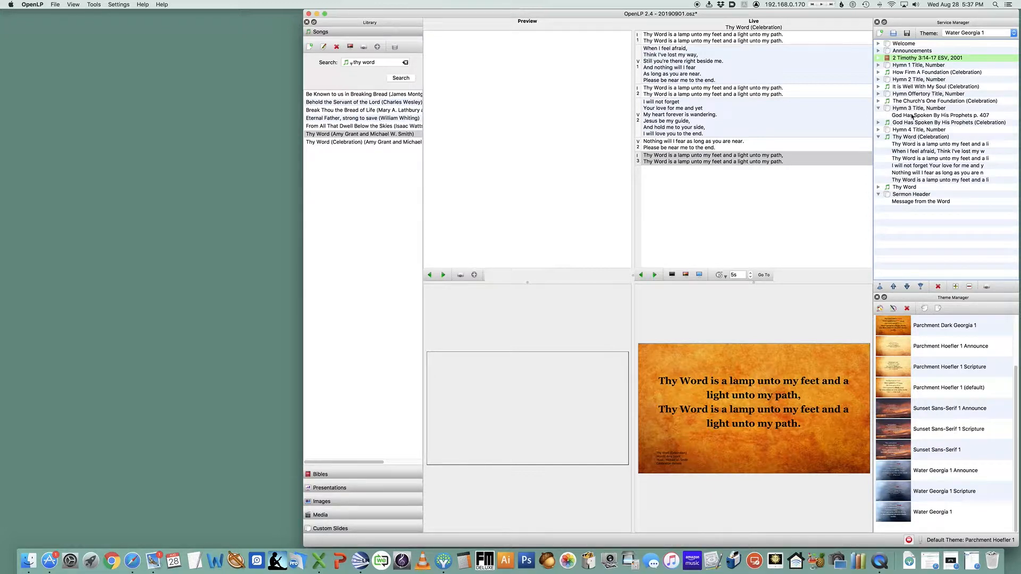
# - Change the Announcements item's theme to Water Georgia 1 Announce and save the service
pyautogui.click(908, 51)
pyautogui.rightClick(907, 51)
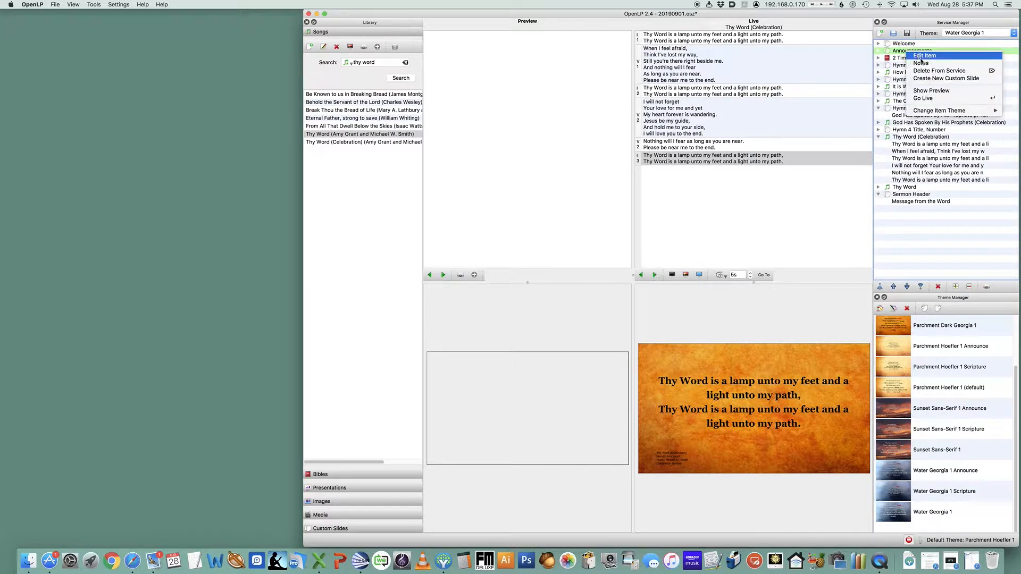
pyautogui.moveTo(939, 110)
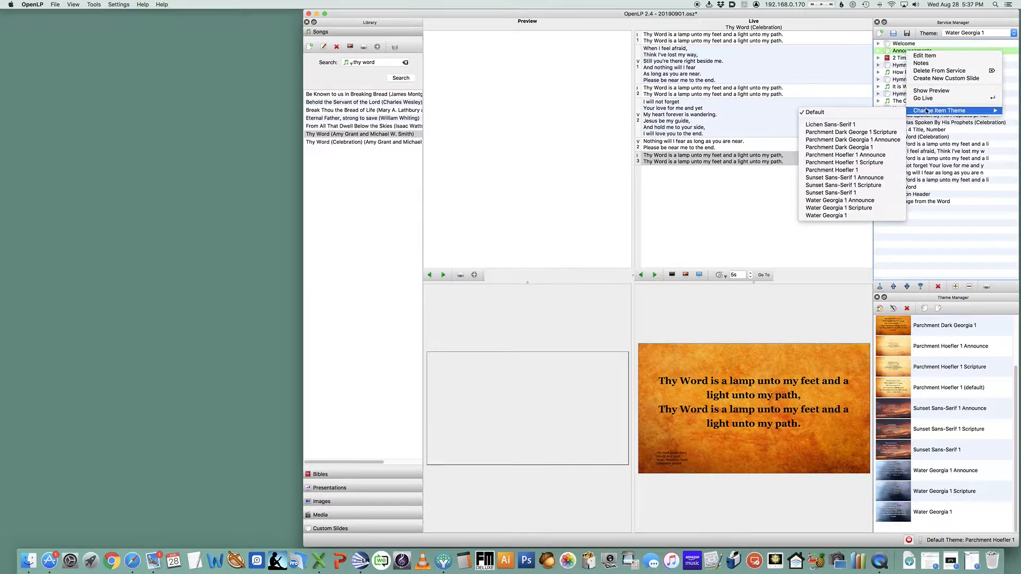
pyautogui.click(856, 204)
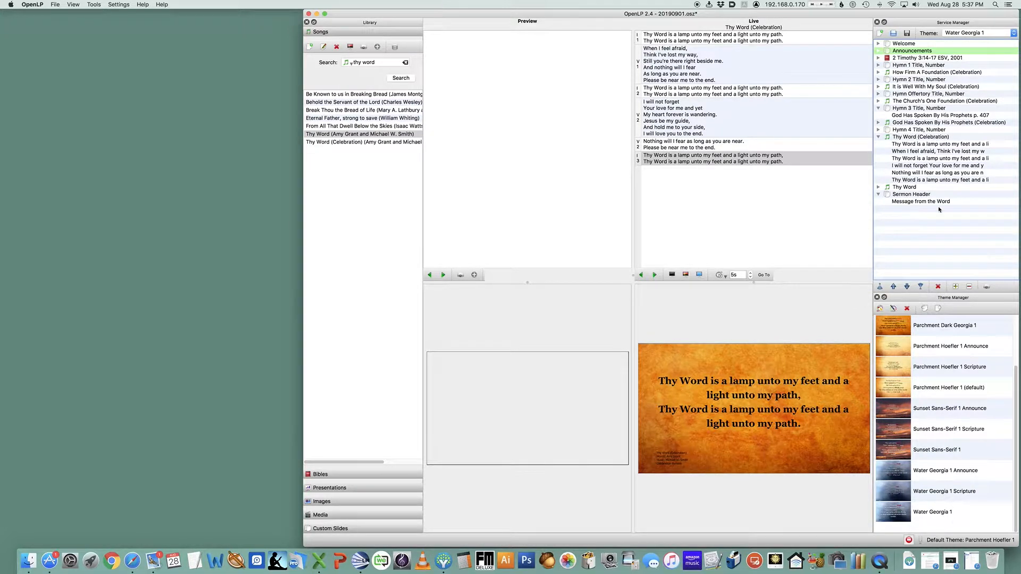
pyautogui.press('super+s')
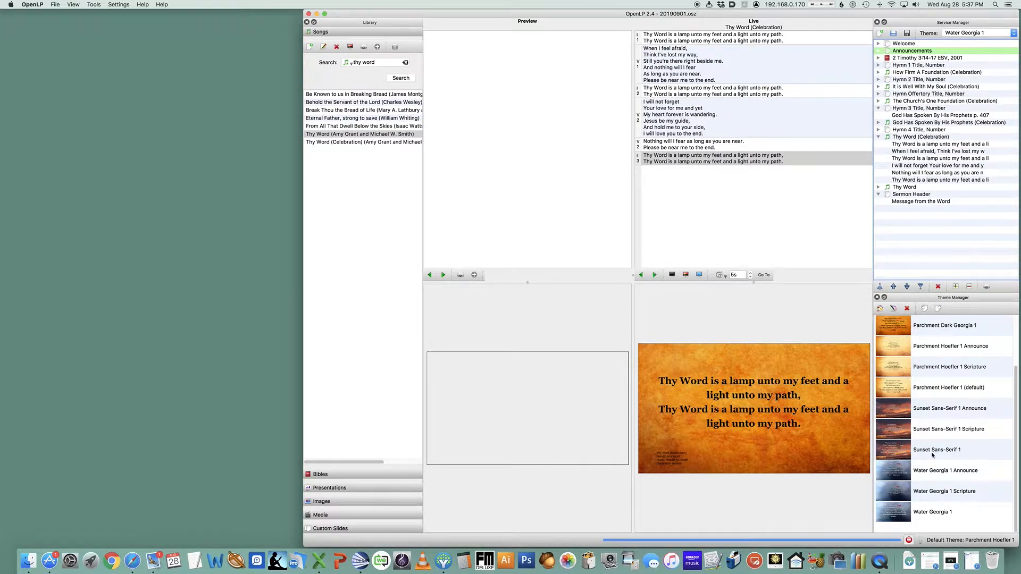
pyautogui.click(925, 472)
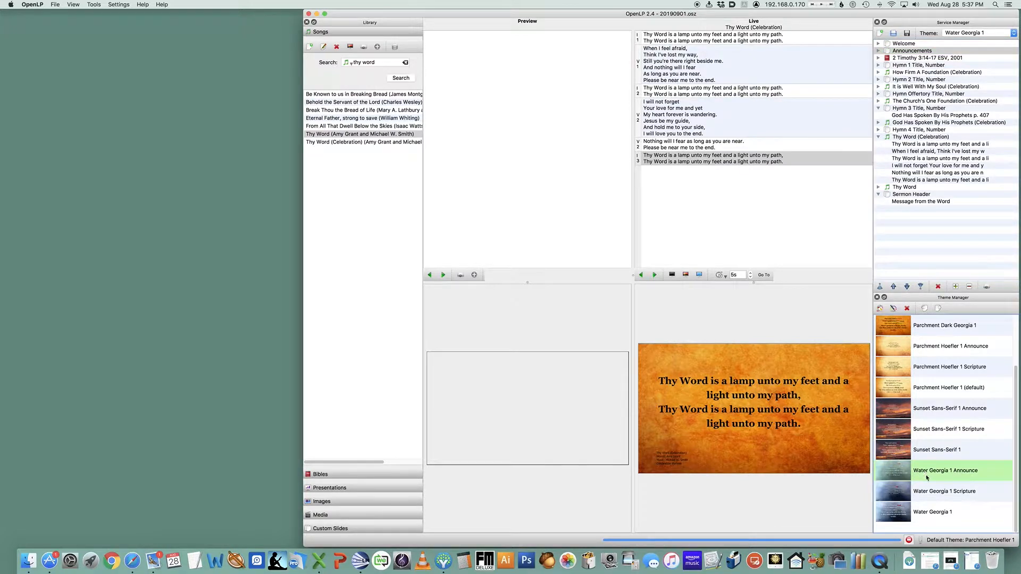
pyautogui.click(933, 513)
pyautogui.click(934, 471)
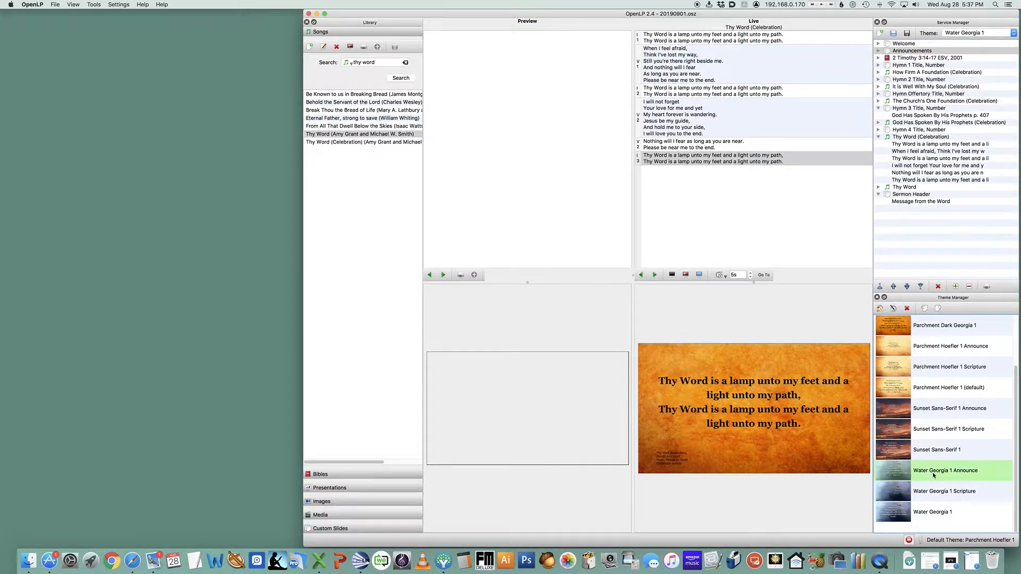
# - Export the Water Georgia 1 Announce theme to the Themes folder
pyautogui.click(939, 309)
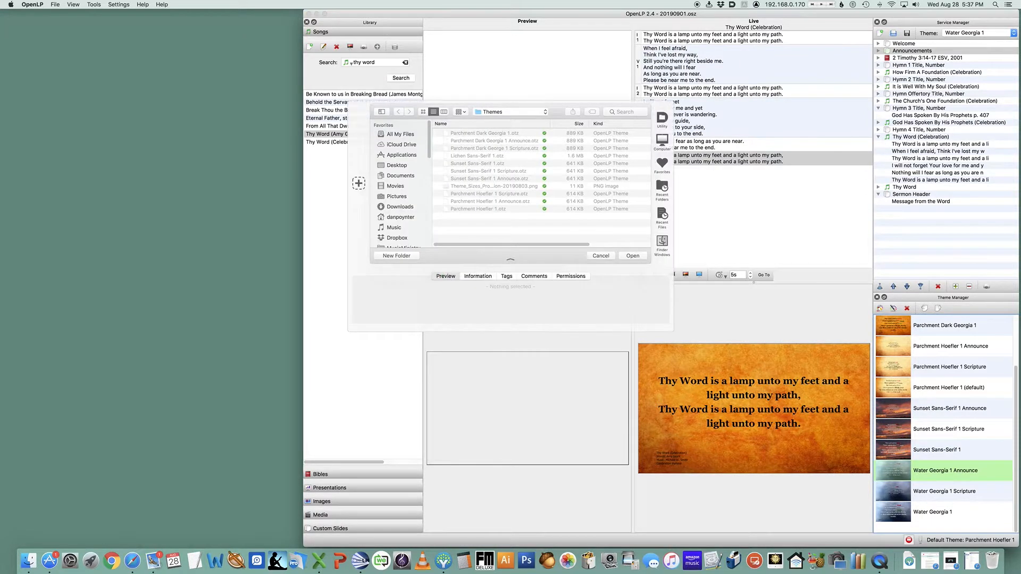
pyautogui.click(504, 114)
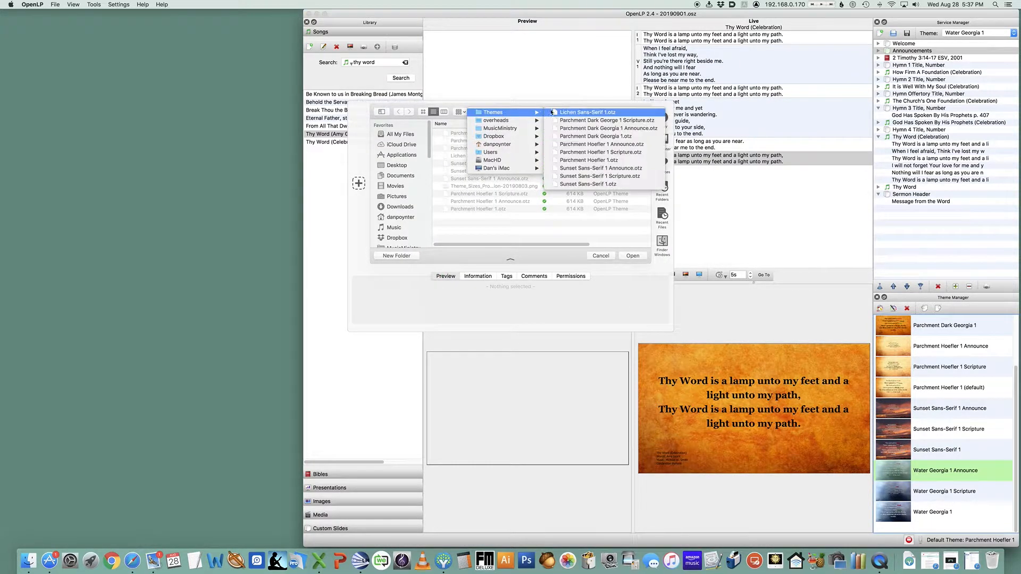
pyautogui.click(432, 276)
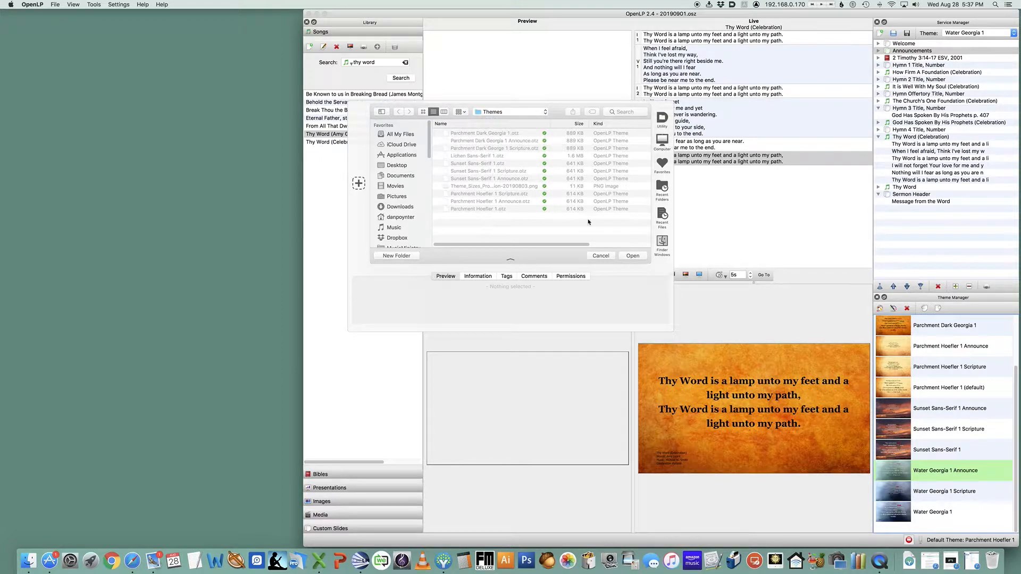
pyautogui.click(633, 256)
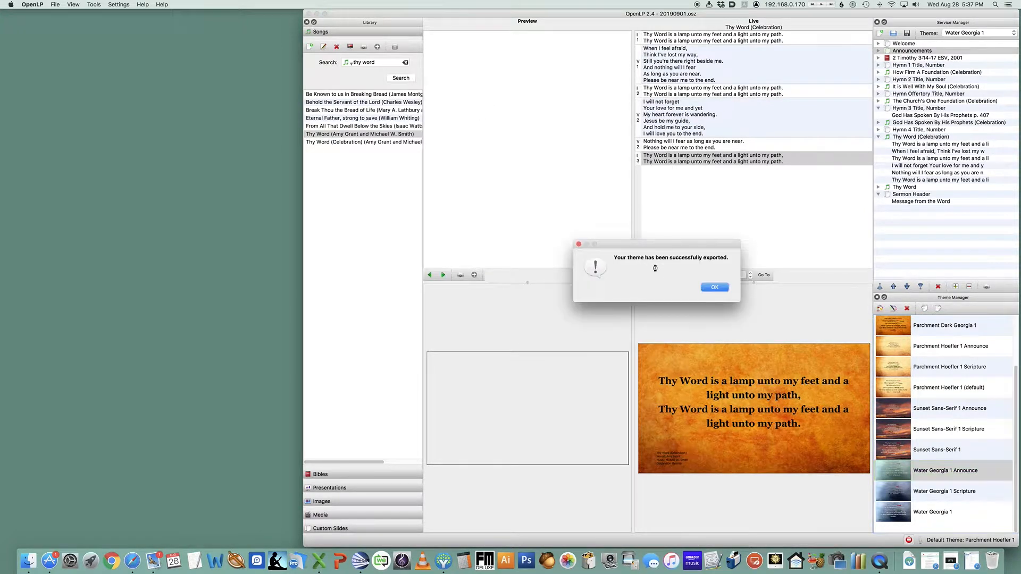
pyautogui.click(714, 287)
# - Export the Water Georgia 1 Scripture theme to the Themes folder
pyautogui.rightClick(931, 491)
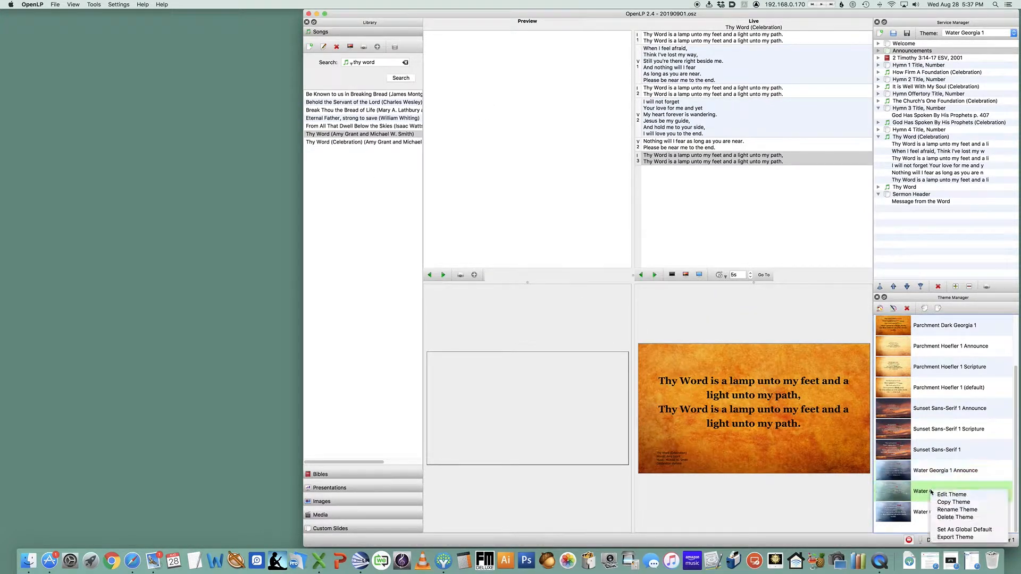
pyautogui.click(956, 538)
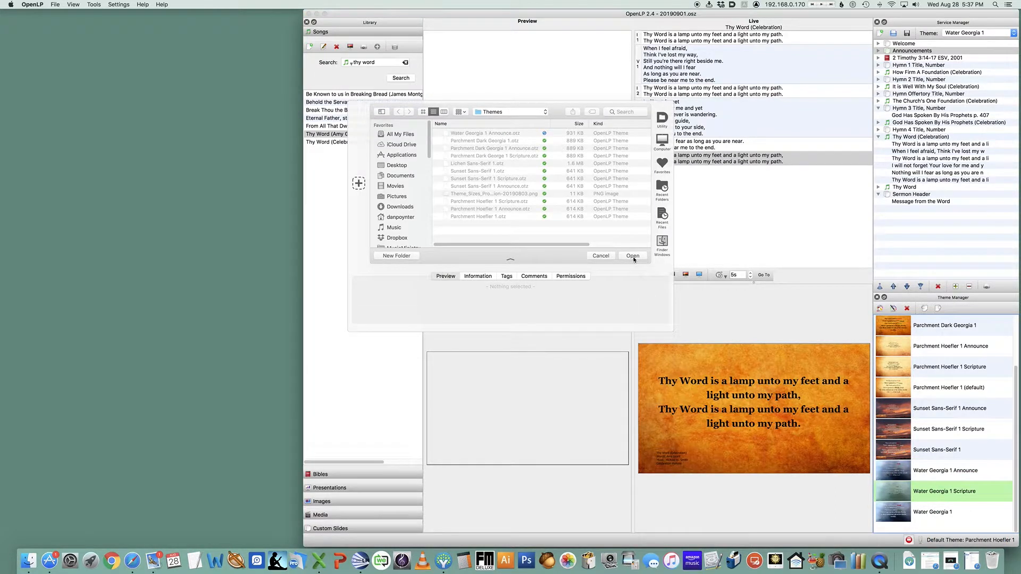
pyautogui.click(633, 257)
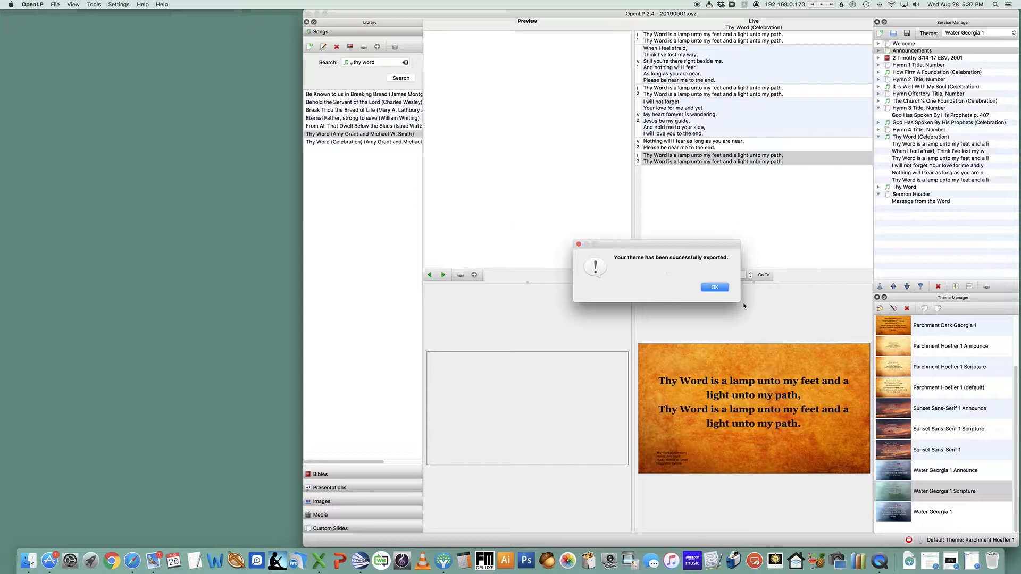
pyautogui.click(715, 287)
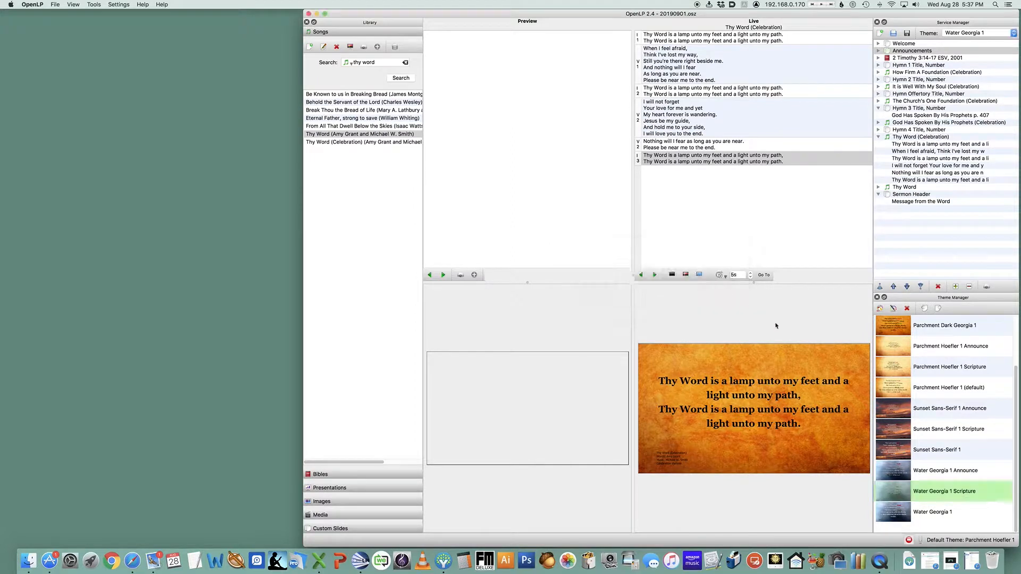
# - Export the main Water Georgia 1 theme to the Themes folder
pyautogui.click(946, 511)
pyautogui.rightClick(946, 511)
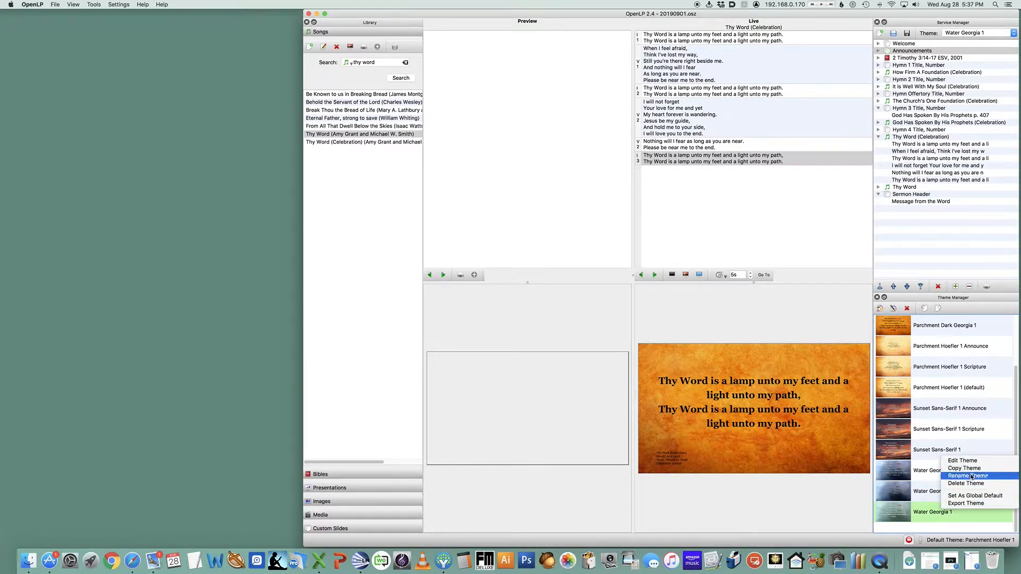
pyautogui.click(967, 503)
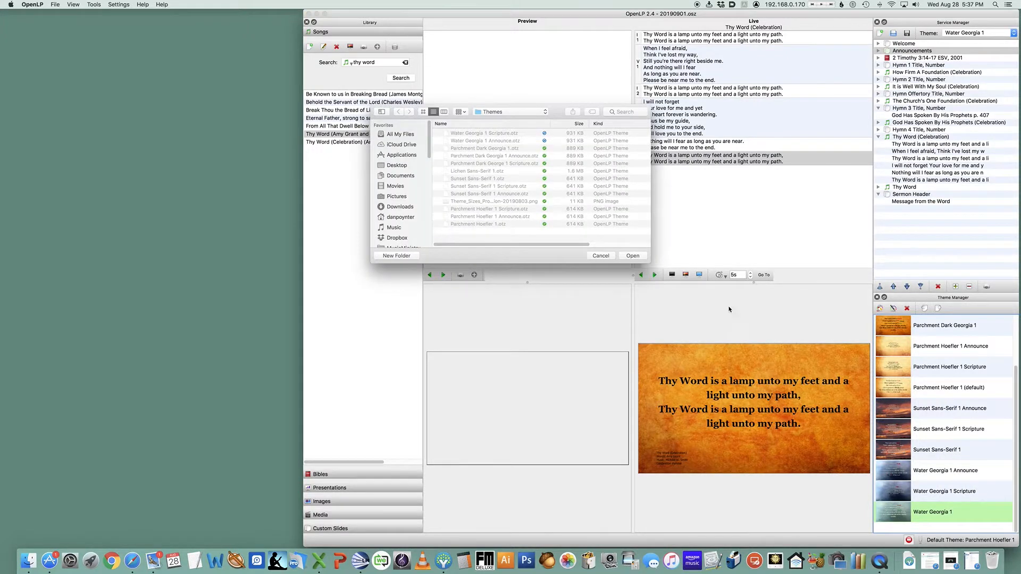
pyautogui.click(633, 255)
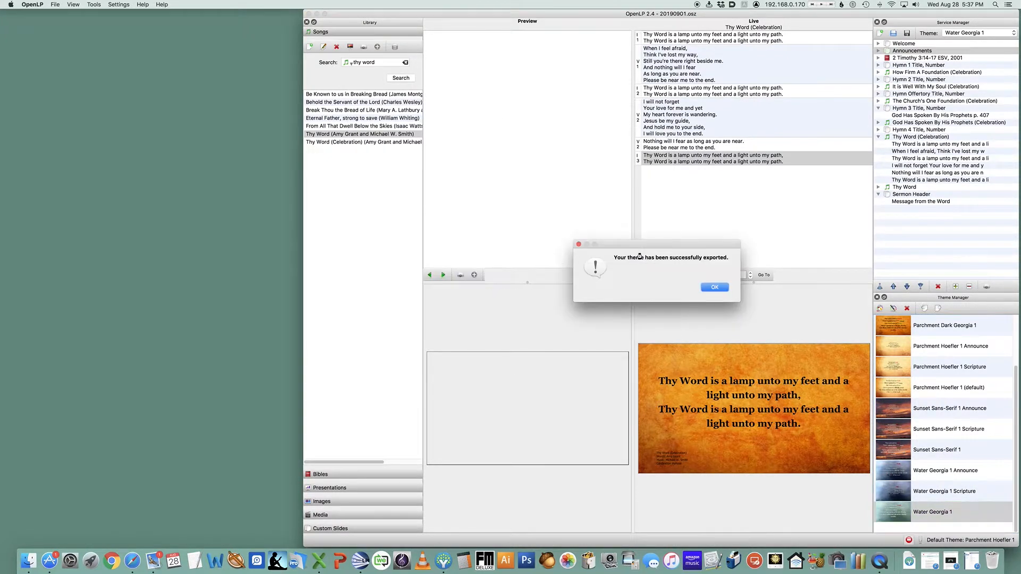
pyautogui.click(716, 287)
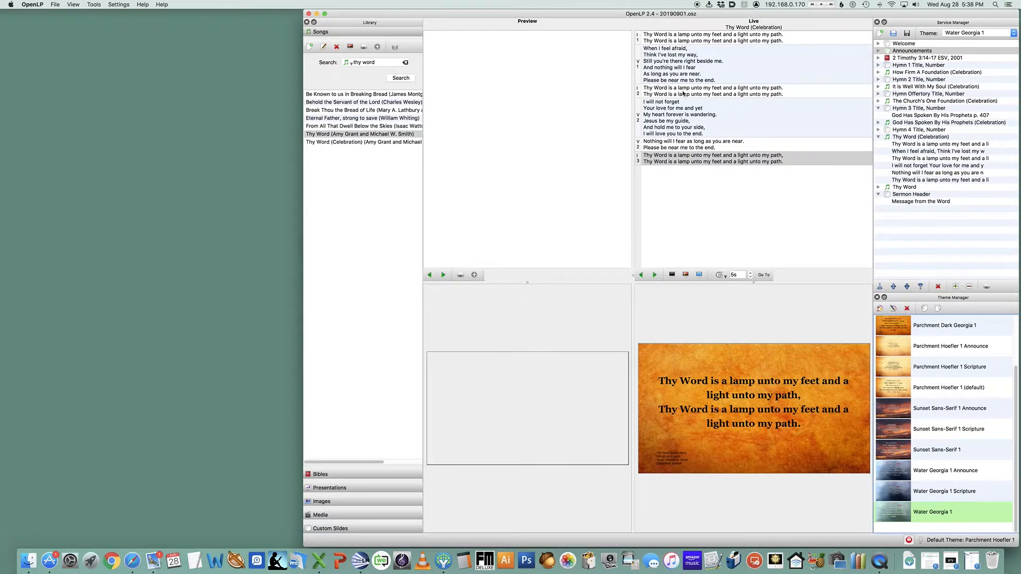
# - Collapse the Sermon Header, Thy Word (Celebration) and Hymn 3 items in the service and expand the Hymn Offertory item
pyautogui.click(878, 194)
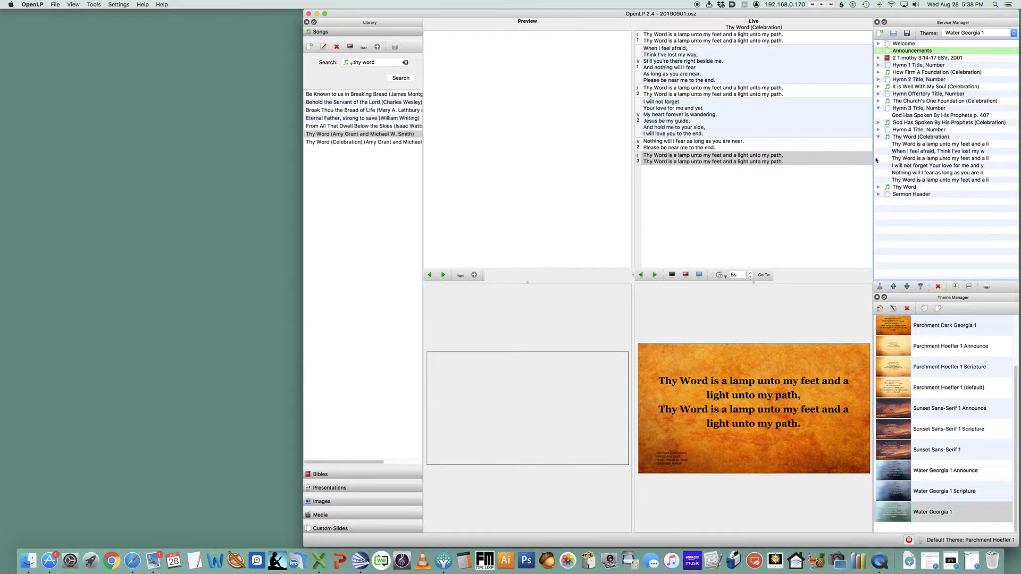
pyautogui.click(879, 137)
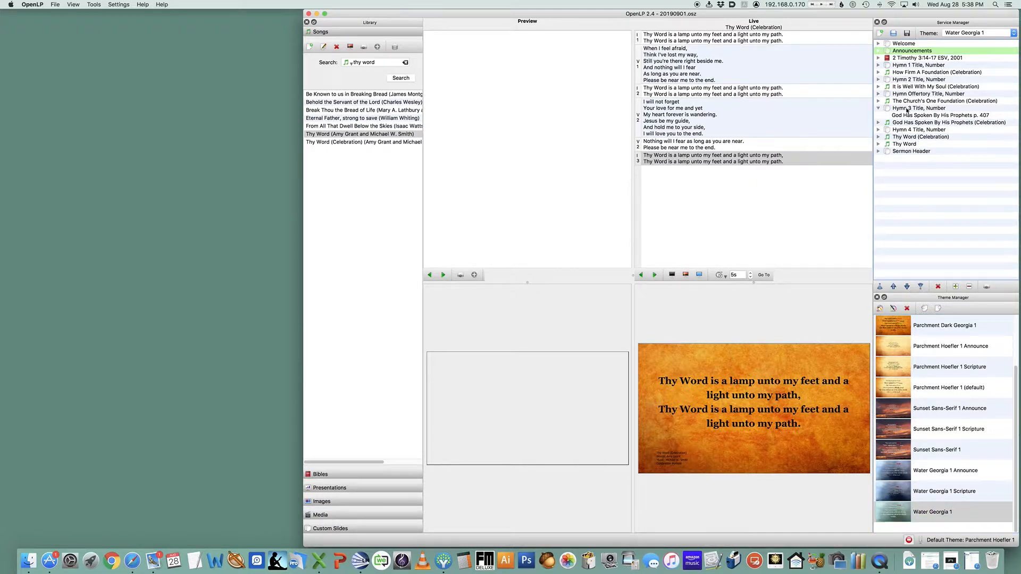
pyautogui.click(878, 109)
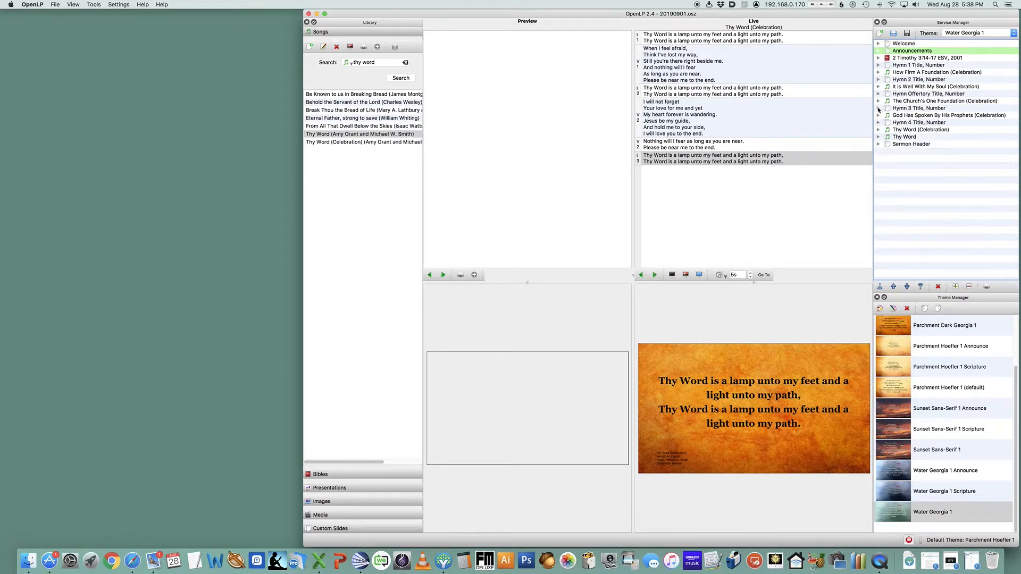
pyautogui.click(915, 95)
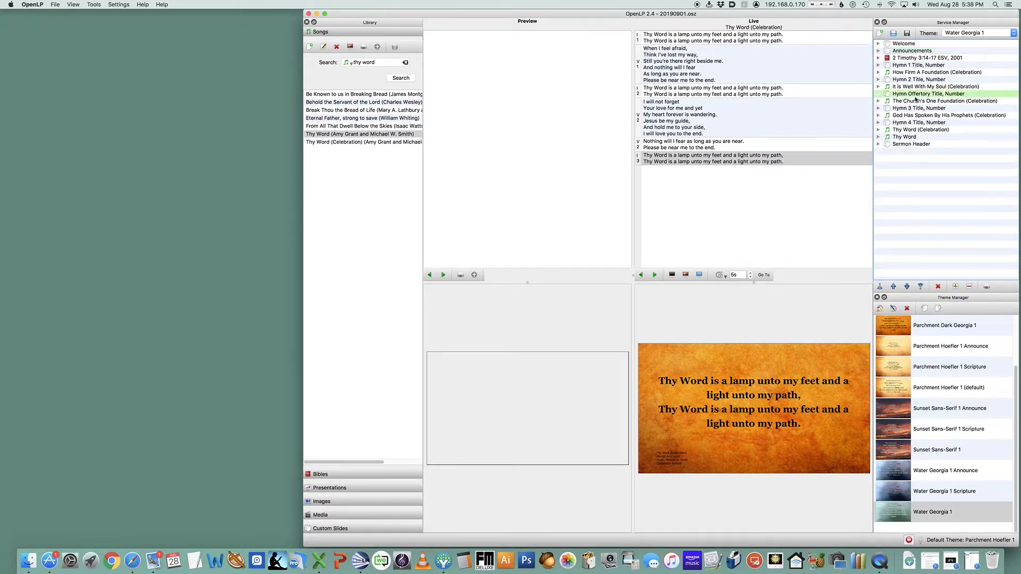
pyautogui.click(879, 94)
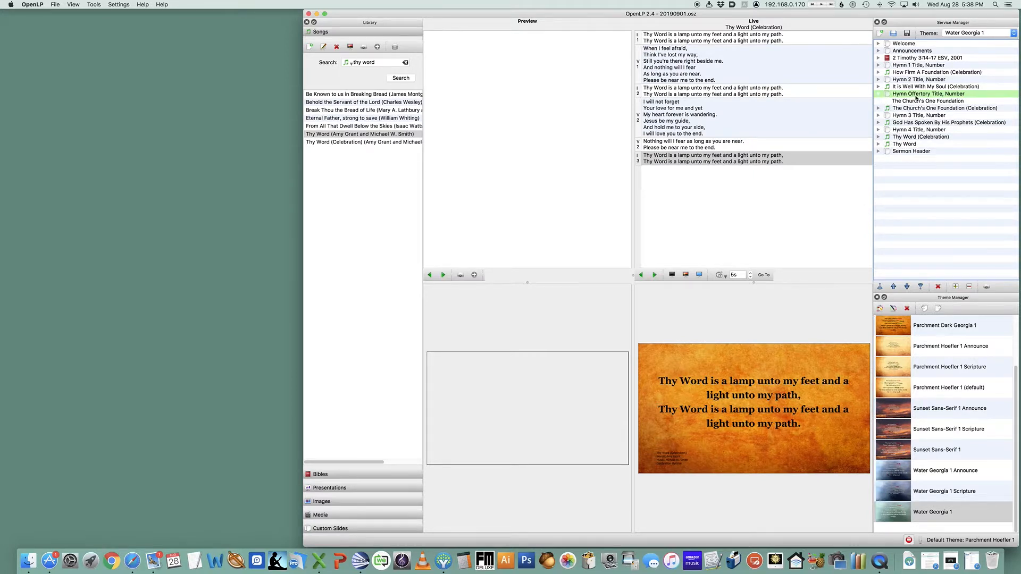
# - Open the Bibles library for a scripture search
pyautogui.click(321, 474)
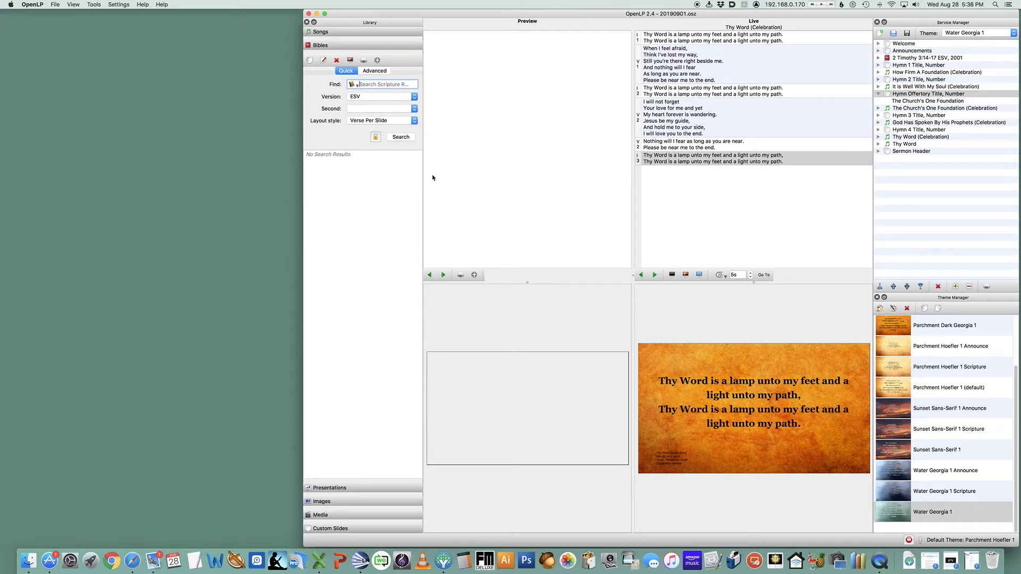